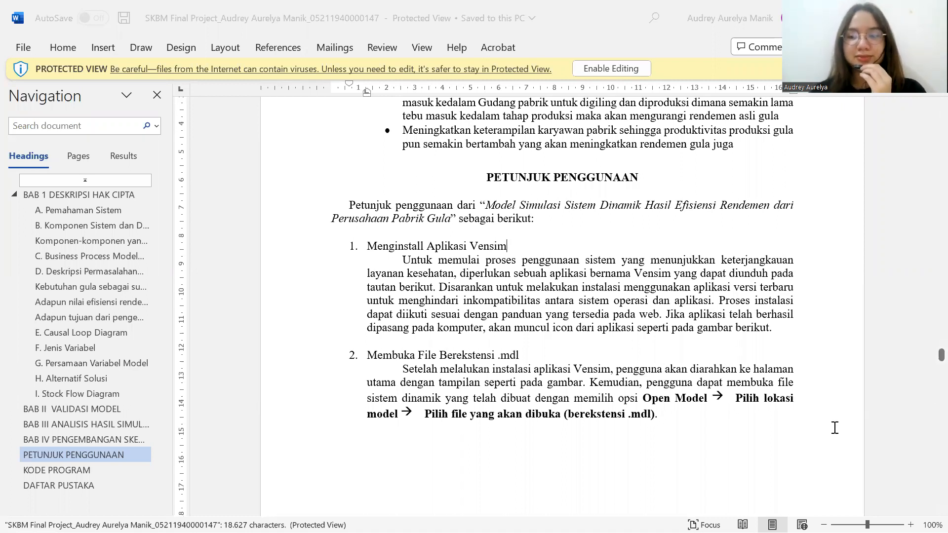
Switch to Vensim and create a new model with initial time 0, final time 100, time step 1 and Month as time unit
key(alt+Tab)
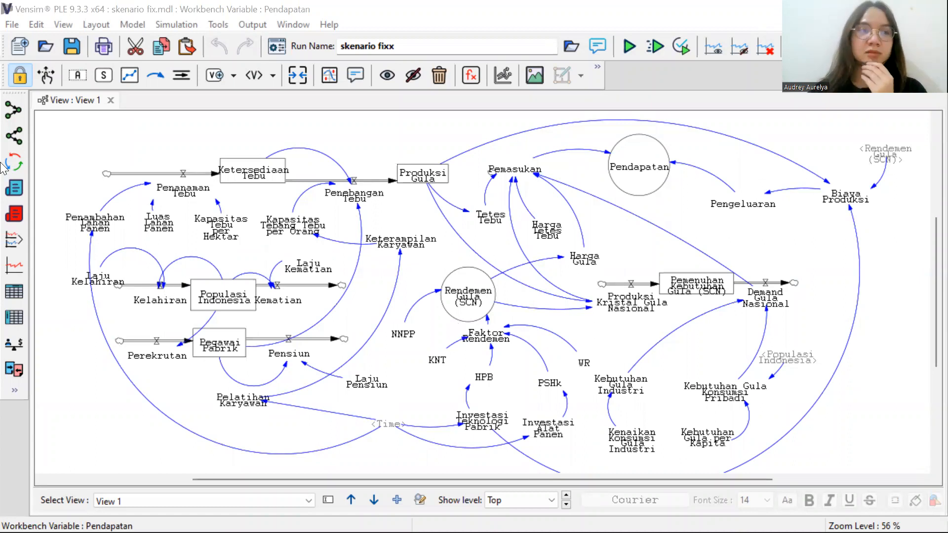
click(9, 27)
click(24, 40)
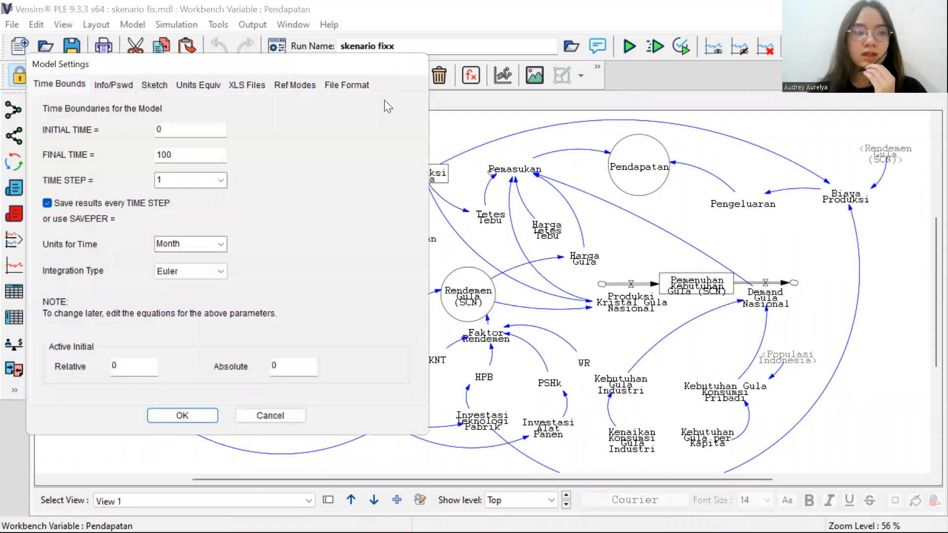
click(167, 128)
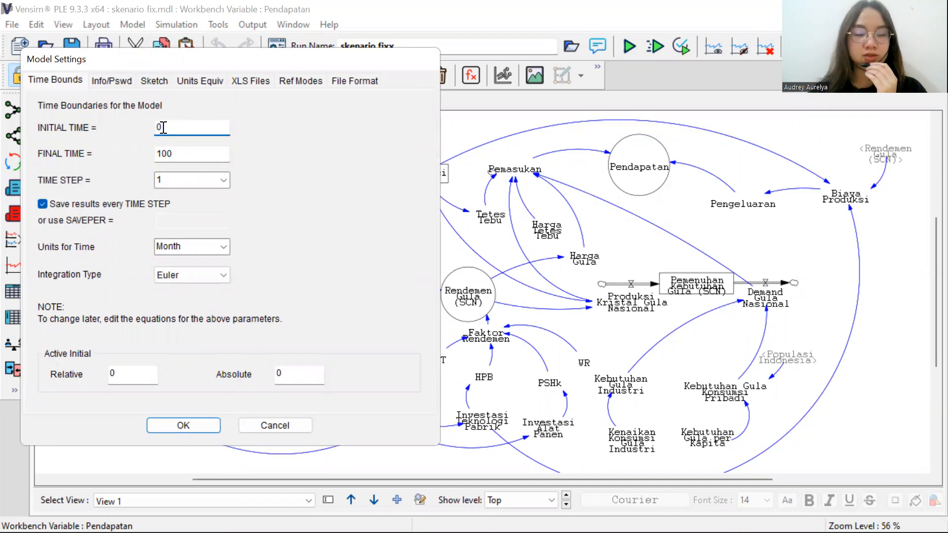
click(182, 156)
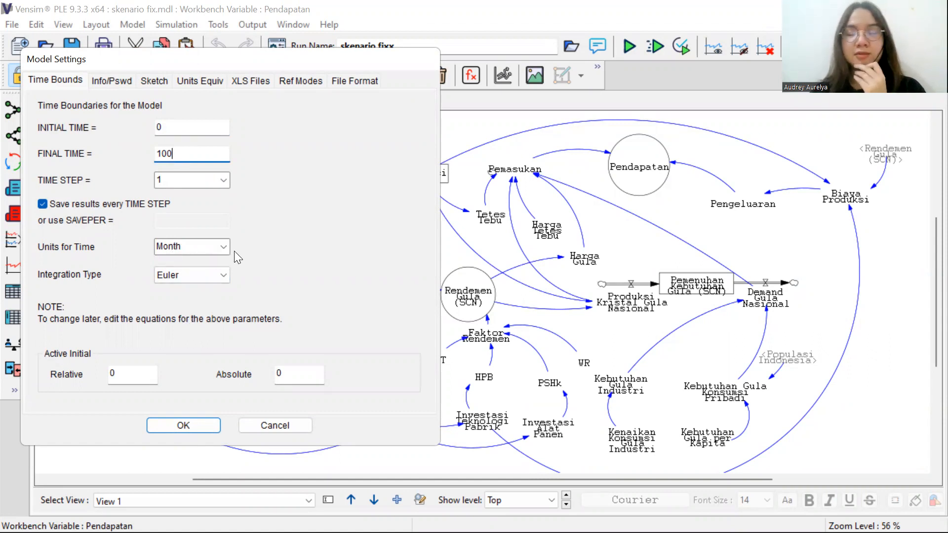
click(221, 253)
click(221, 252)
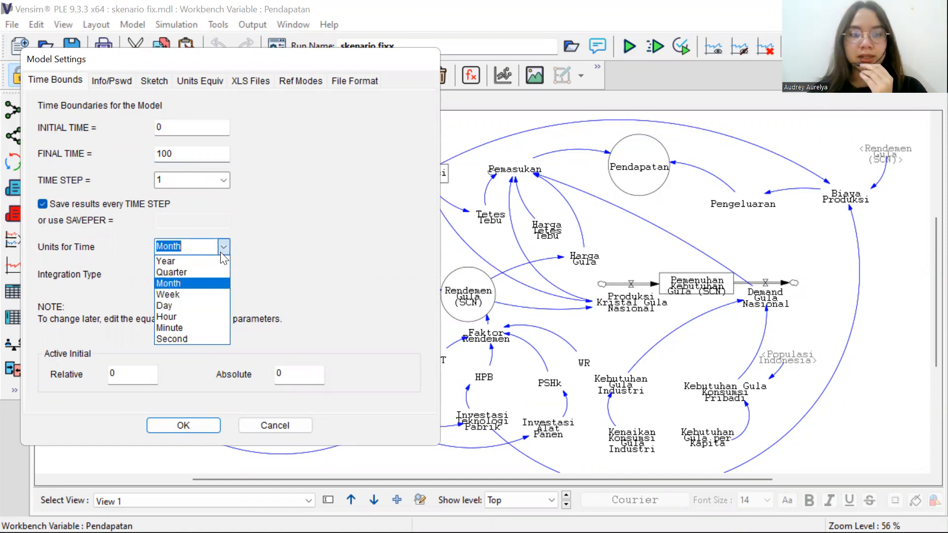
click(280, 254)
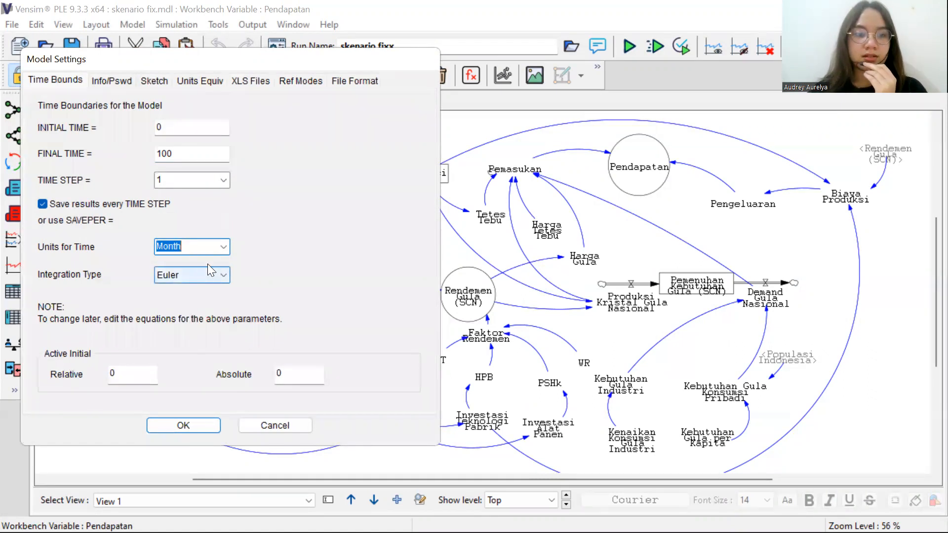
click(206, 426)
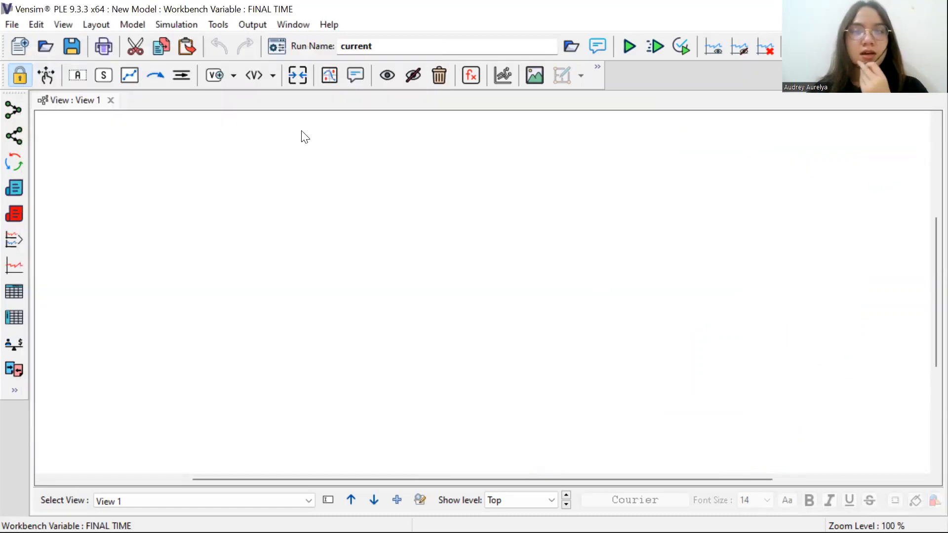
Add an auxiliary variable named Population in the upper-left area of the blank sketch
click(79, 80)
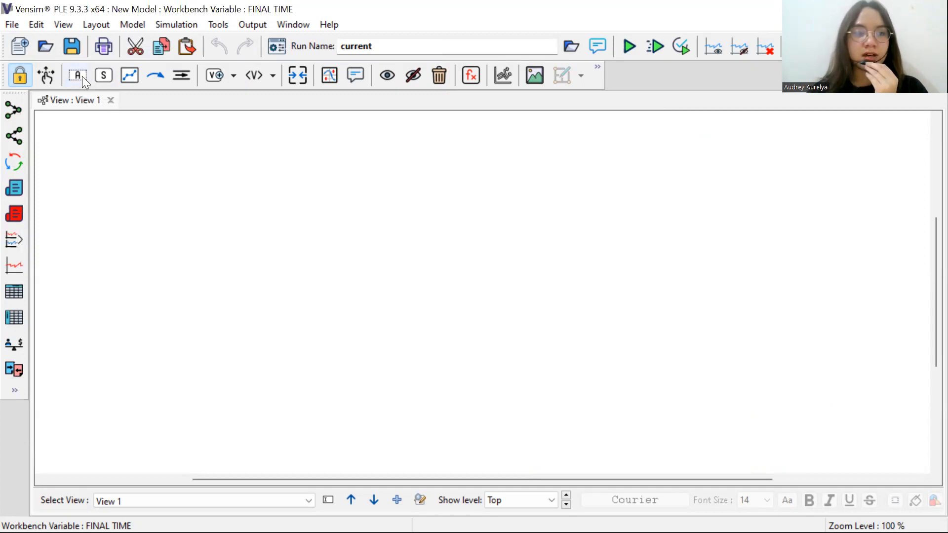
click(175, 204)
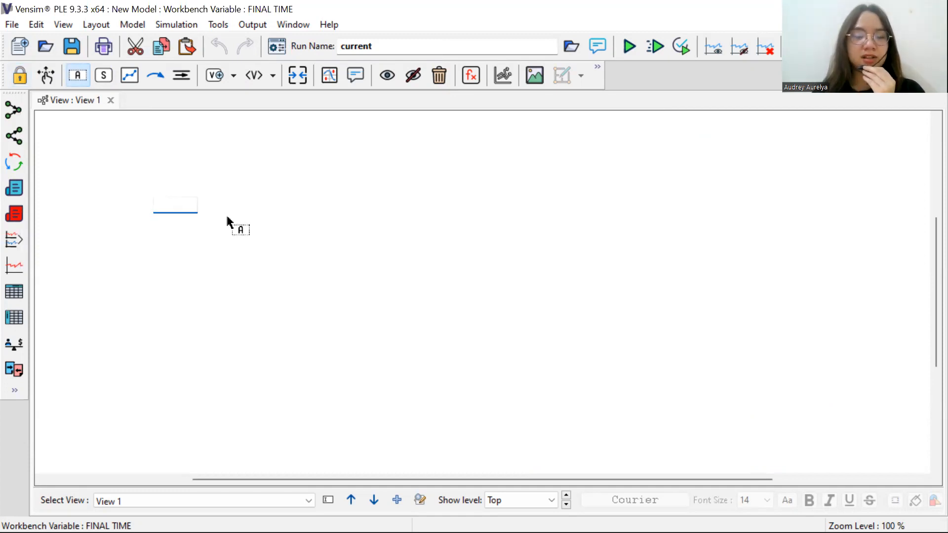
text(Pop)
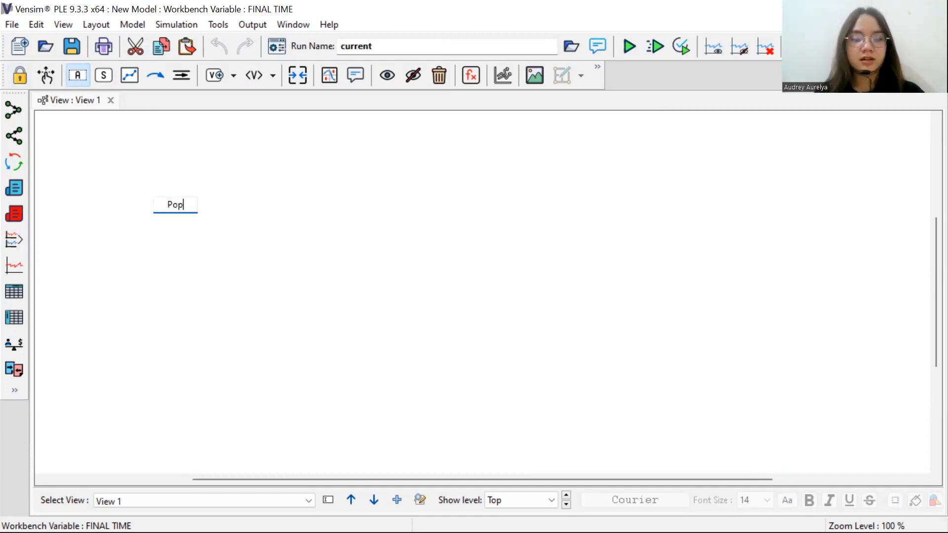
text(ulation)
click(47, 76)
key(Return)
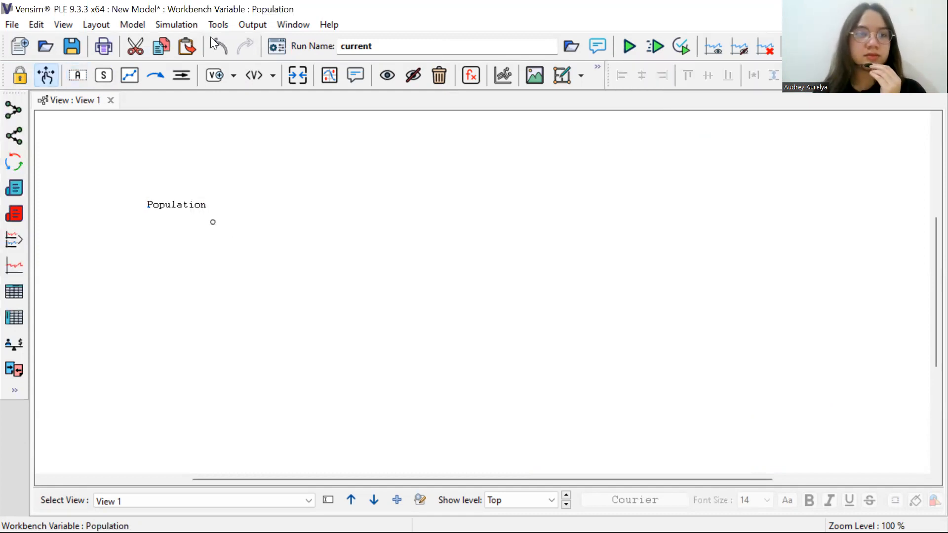
Add a second auxiliary variable named Land to the right of Population
click(77, 75)
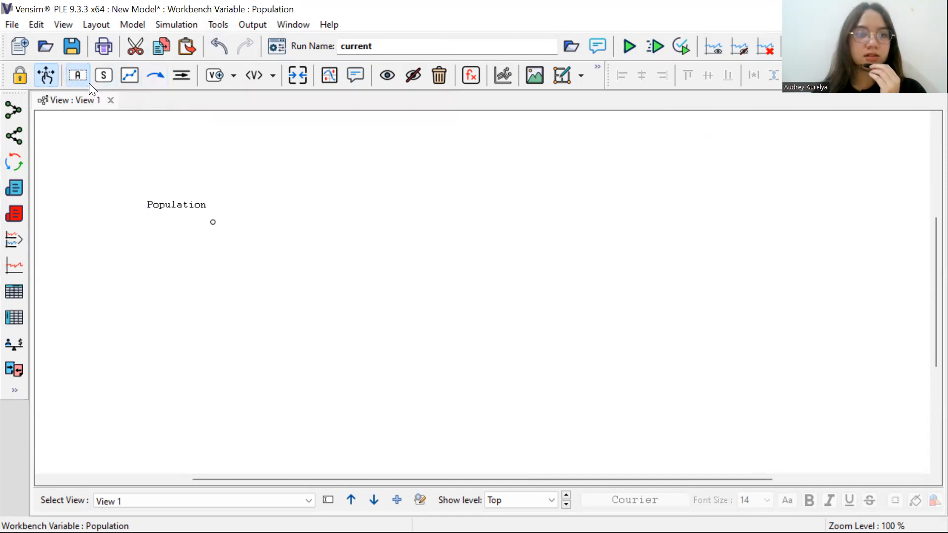
click(294, 197)
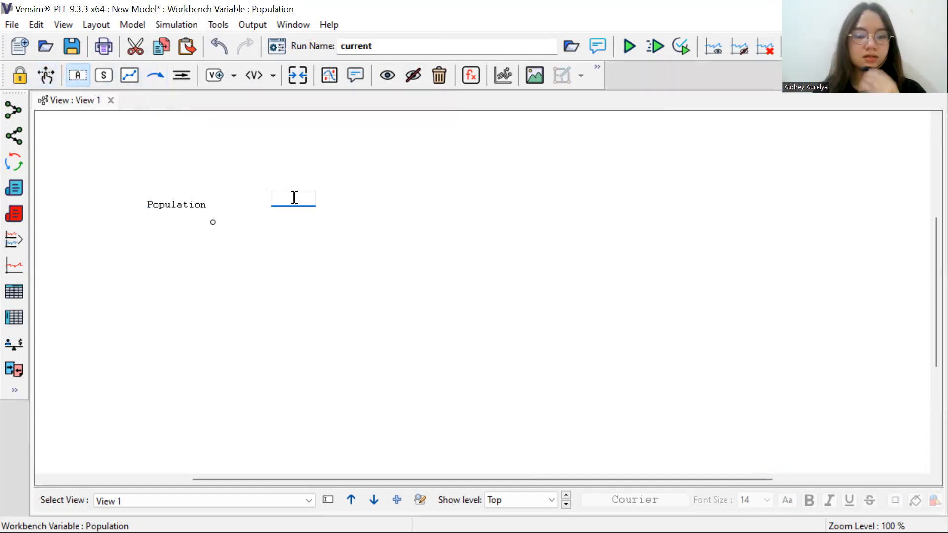
text(L)
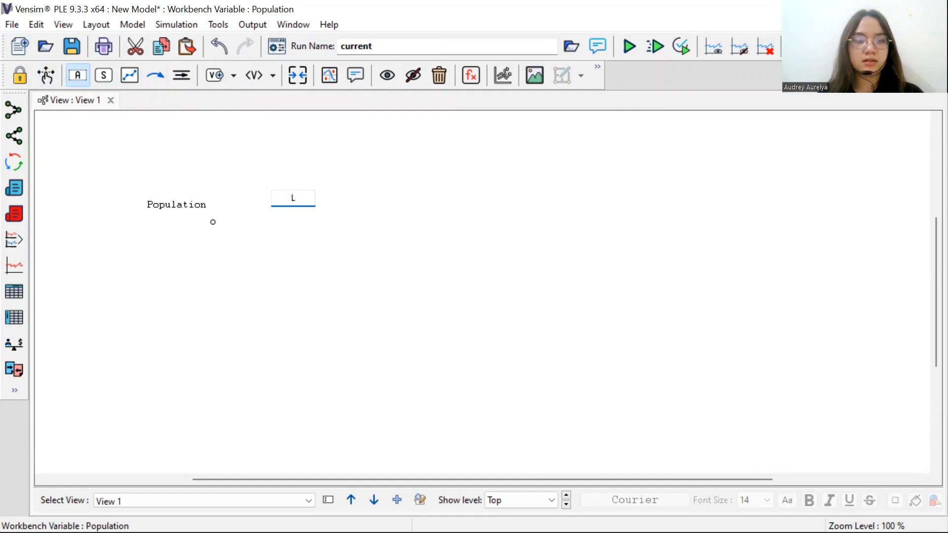
text(and)
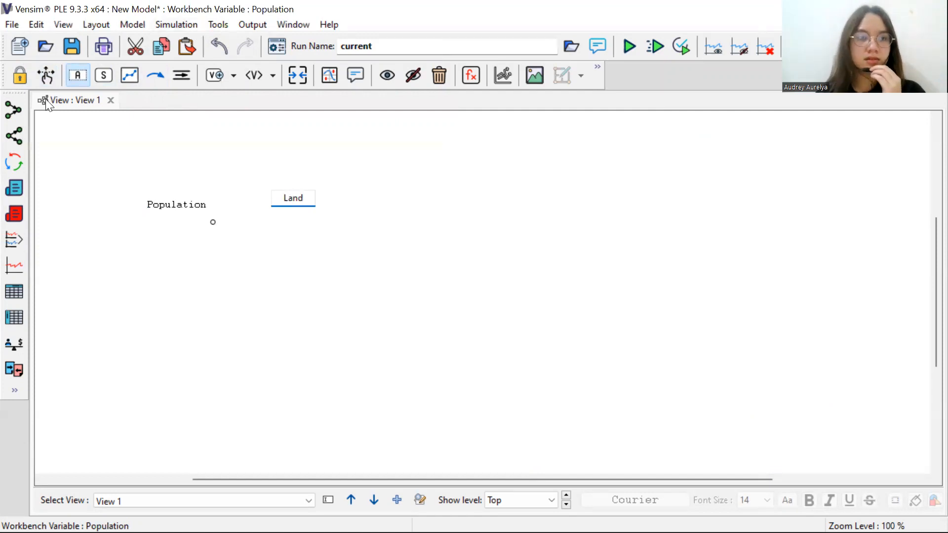
click(46, 75)
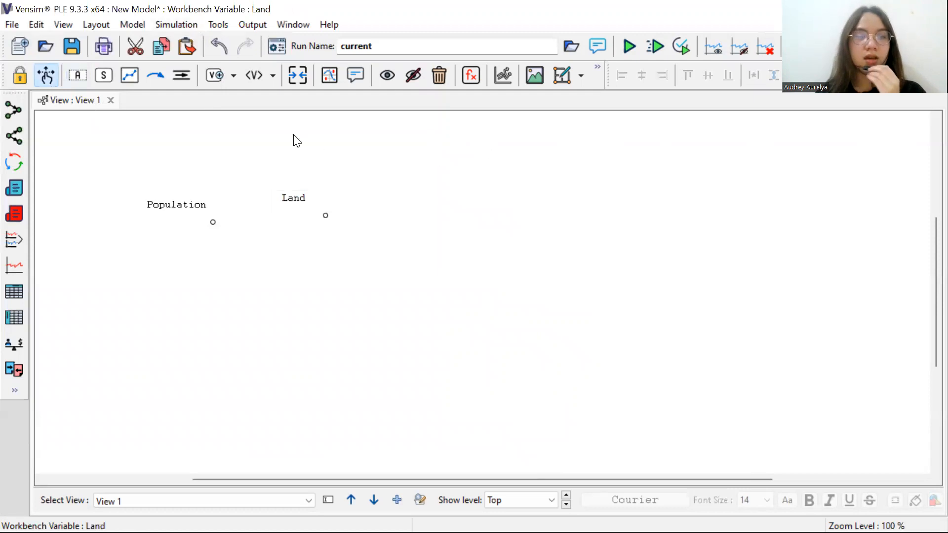
Connect Population to Land with a causal arrow and bend the arrow upward into a curve
click(159, 79)
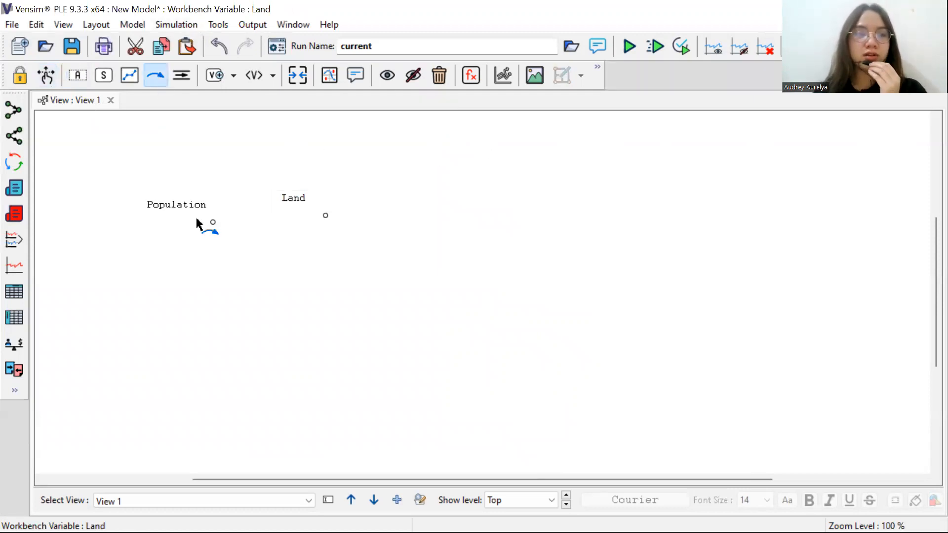
click(170, 205)
click(305, 201)
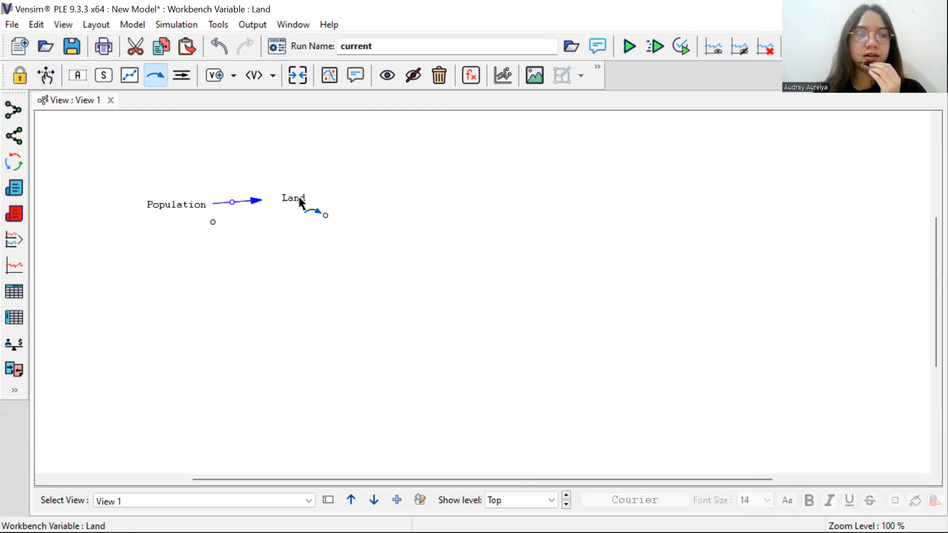
drag(232, 203, 223, 181)
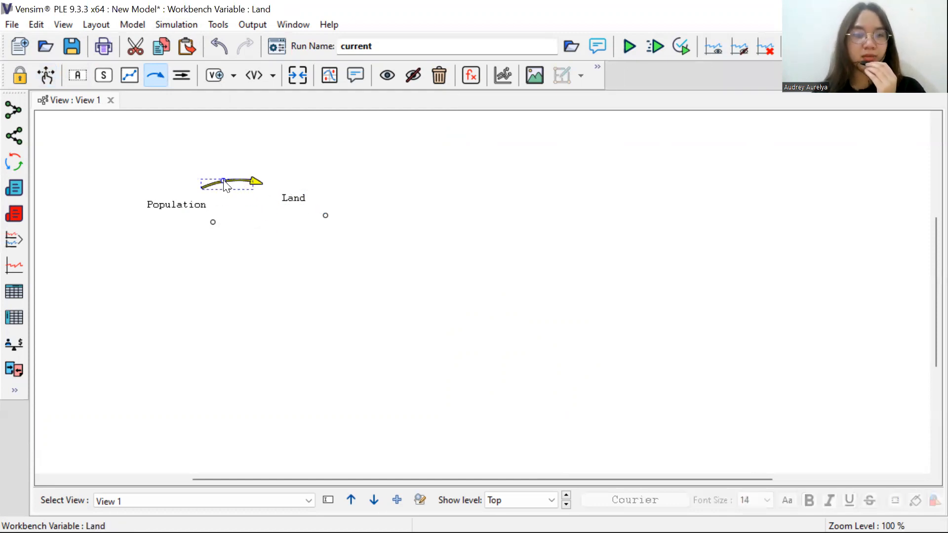
click(46, 75)
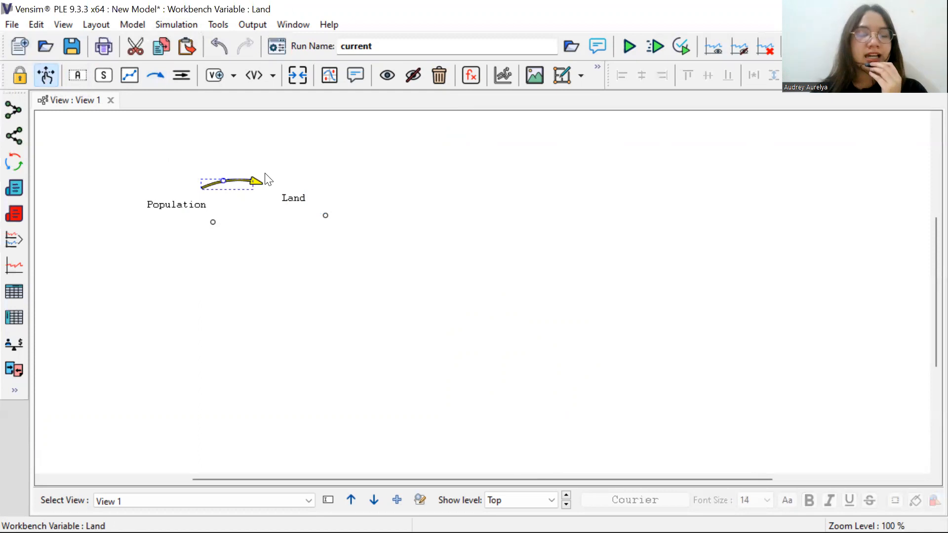
click(176, 214)
click(303, 214)
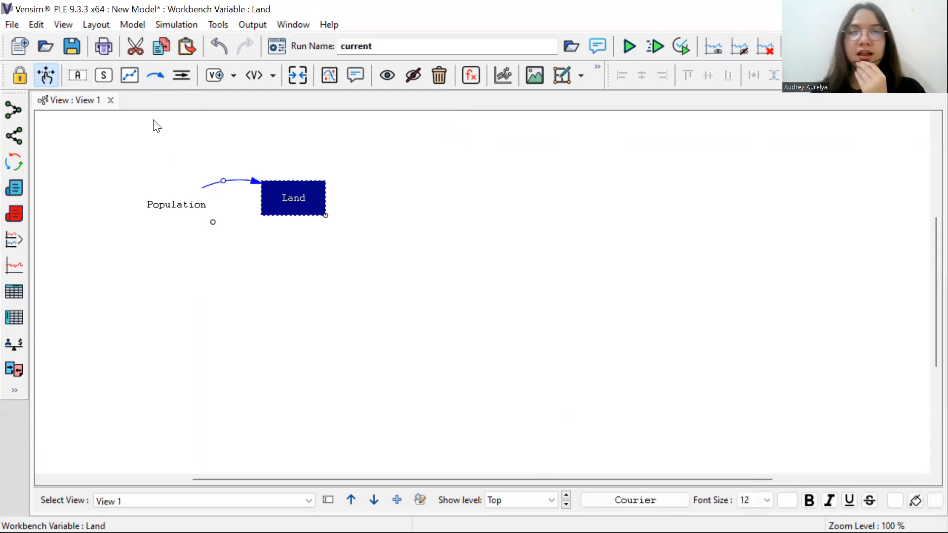
Try to add a stock variable named Population to the right of Land
click(103, 78)
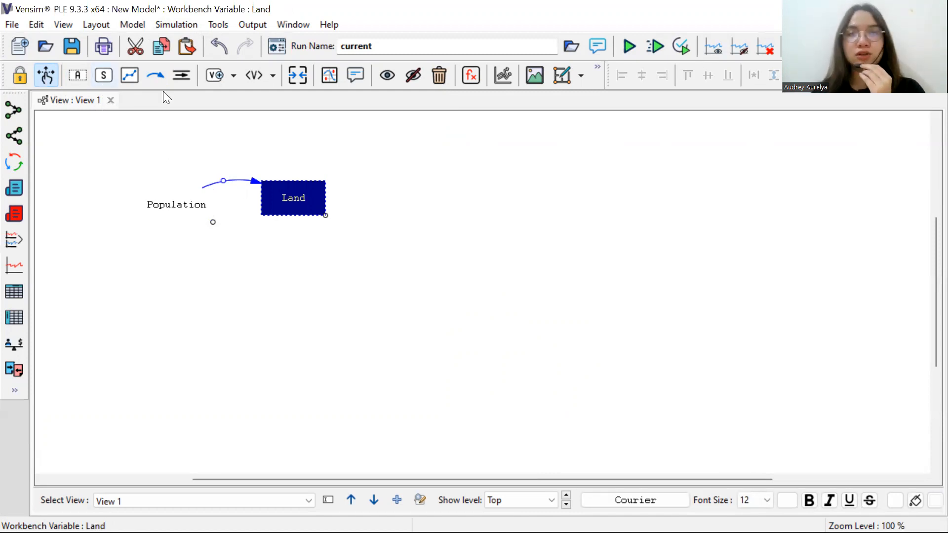
click(428, 187)
text(Population)
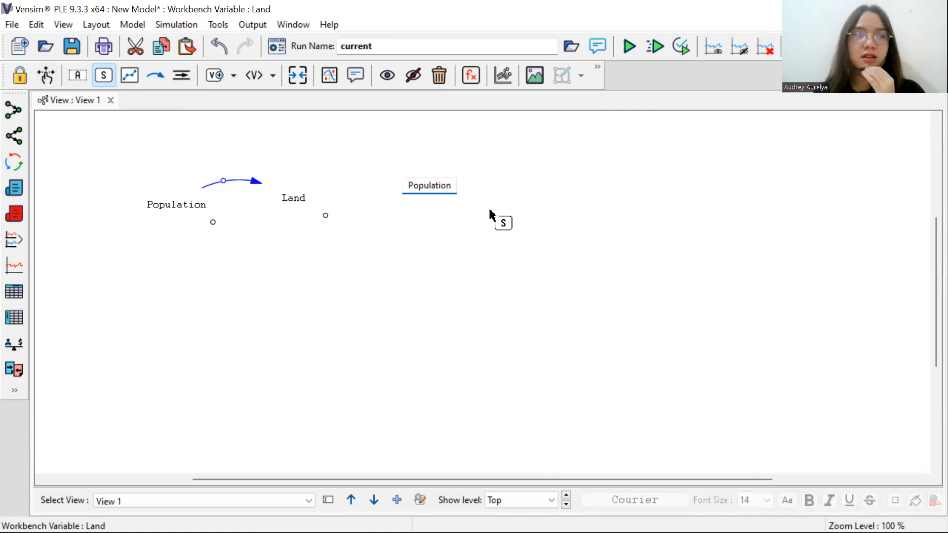
click(46, 75)
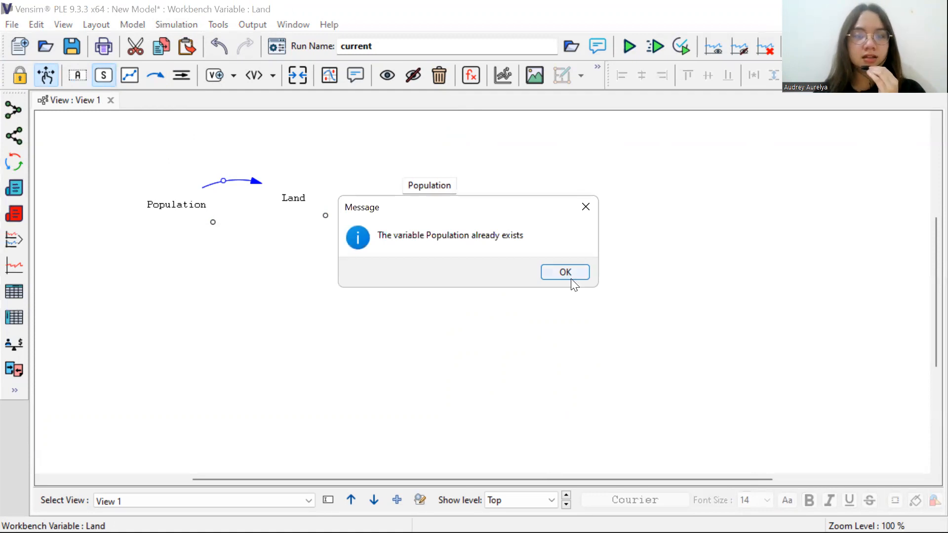
click(570, 278)
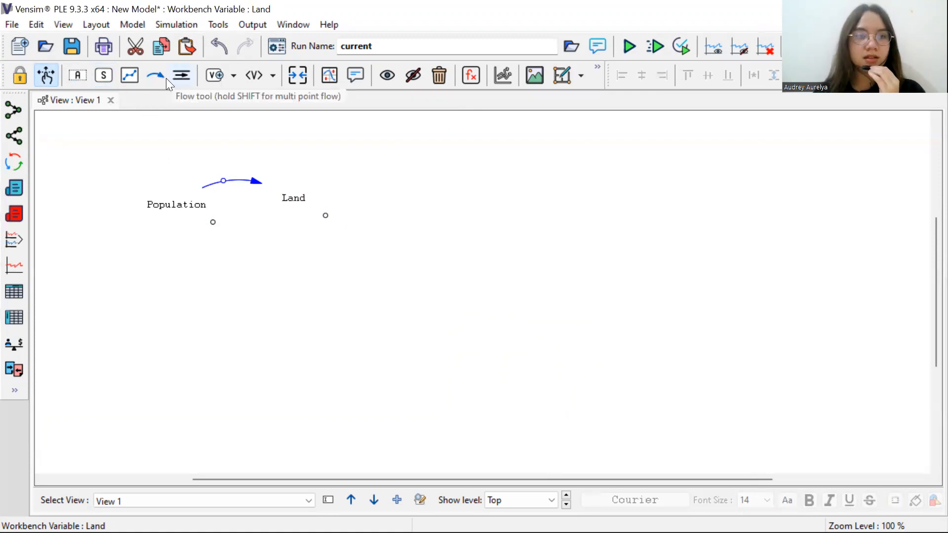
Add a stock variable named Pendapatan to the right of Land
click(102, 77)
click(407, 174)
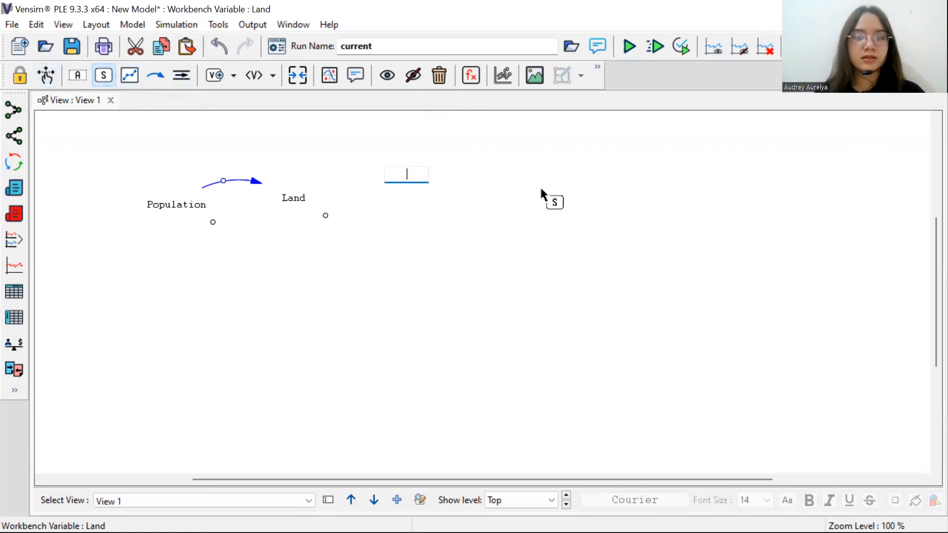
text(Pendapatan)
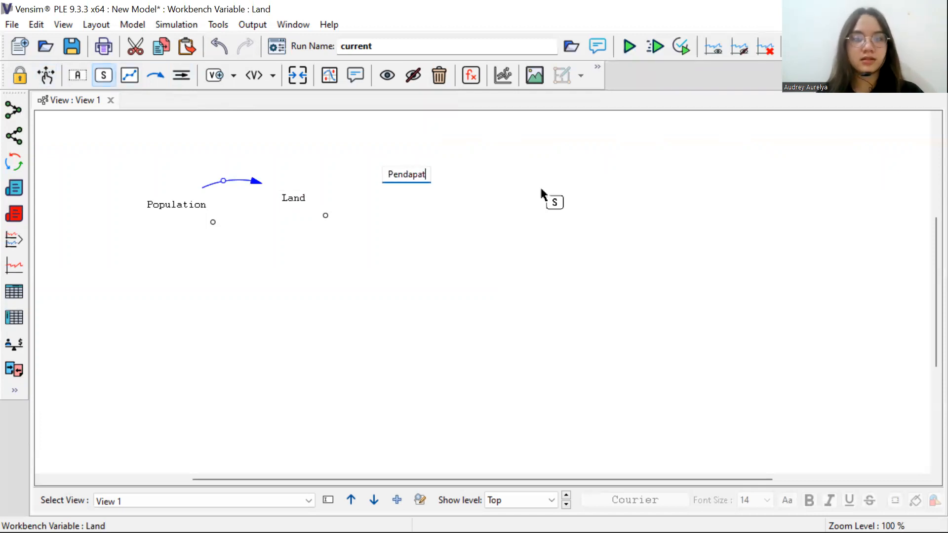
Draw an unnamed inflow from a cloud into the Pendapatan stock and an unnamed outflow to a cloud on its right, without saving the sketch
click(181, 75)
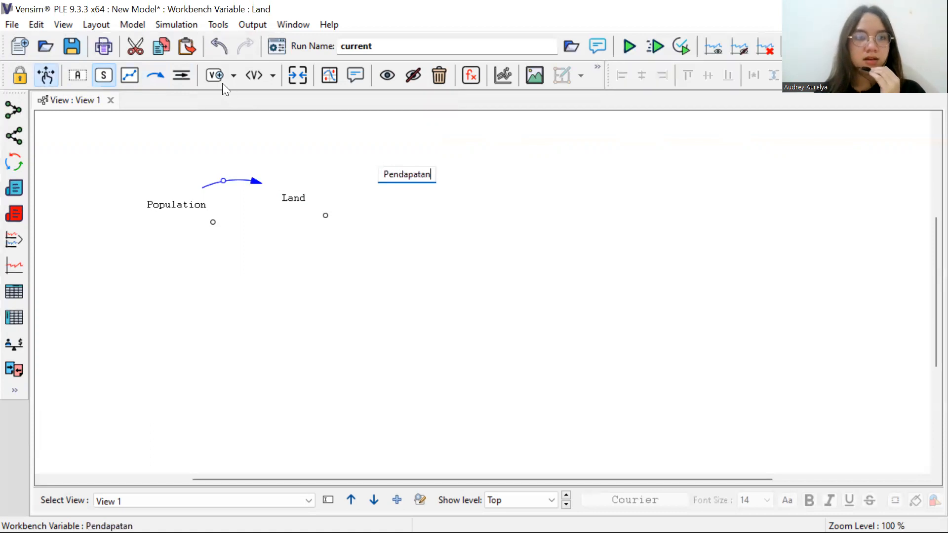
click(316, 176)
click(384, 181)
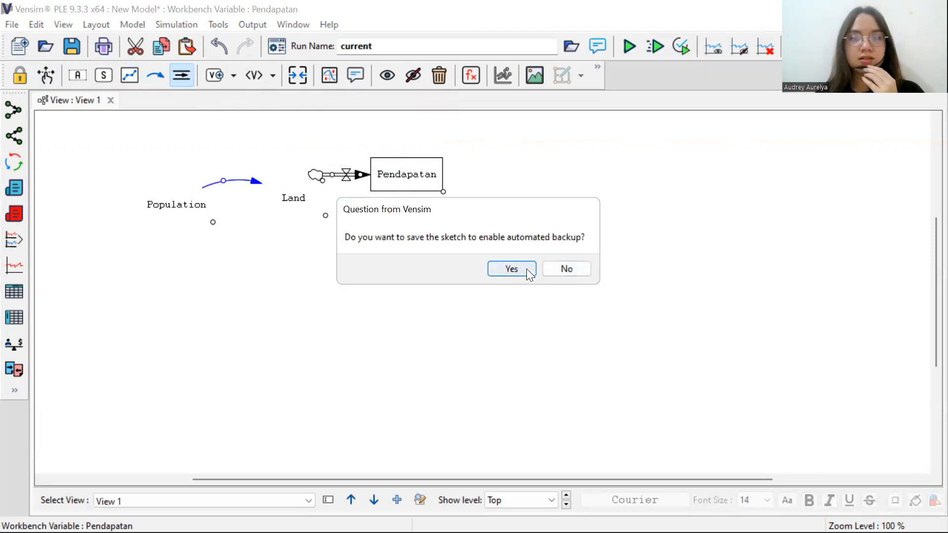
click(529, 272)
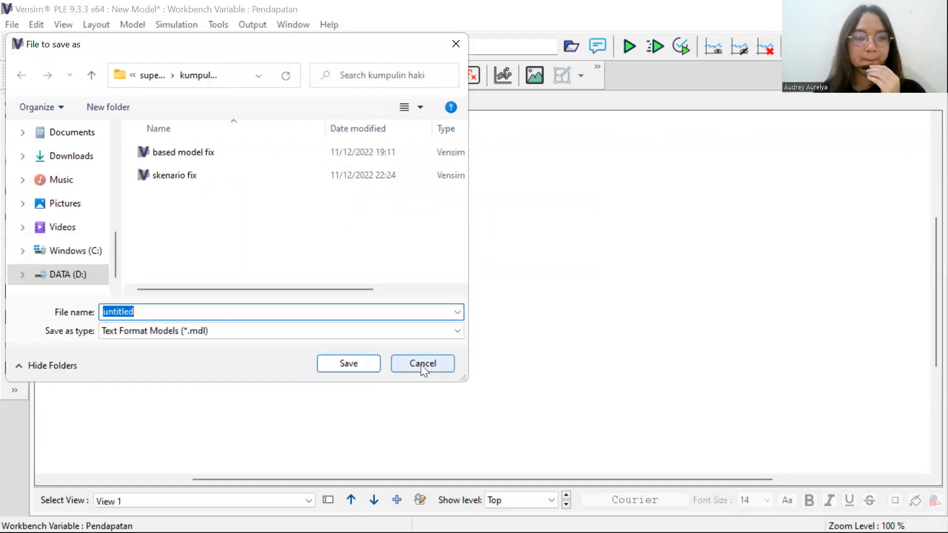
key(Escape)
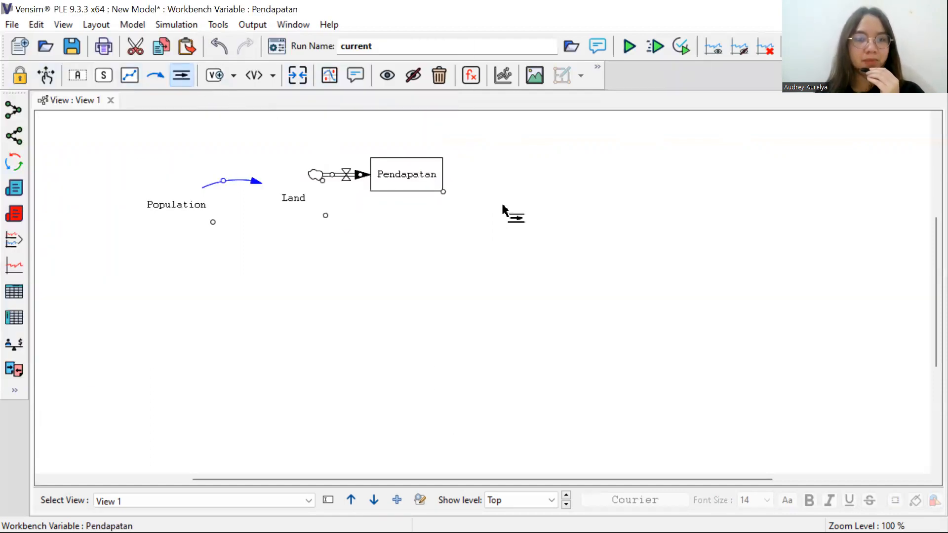
click(413, 178)
click(533, 178)
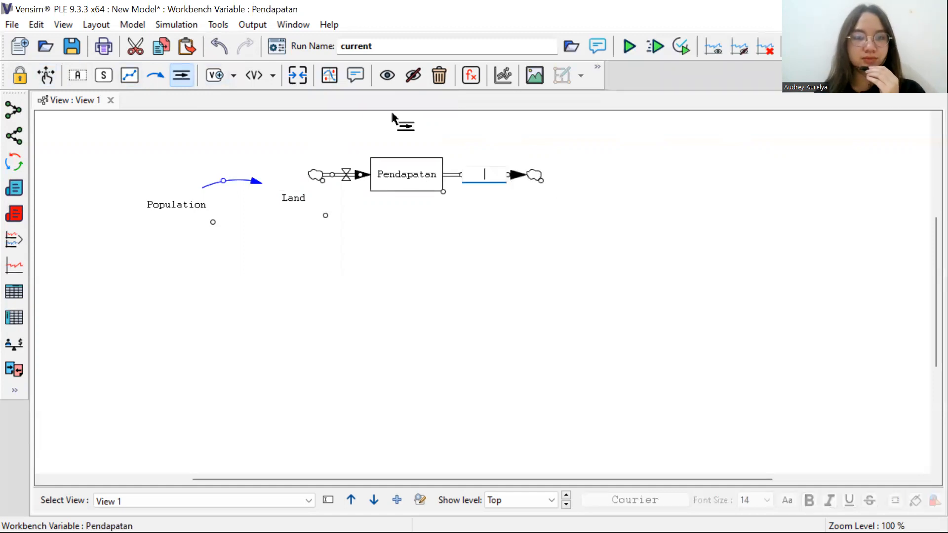
click(47, 75)
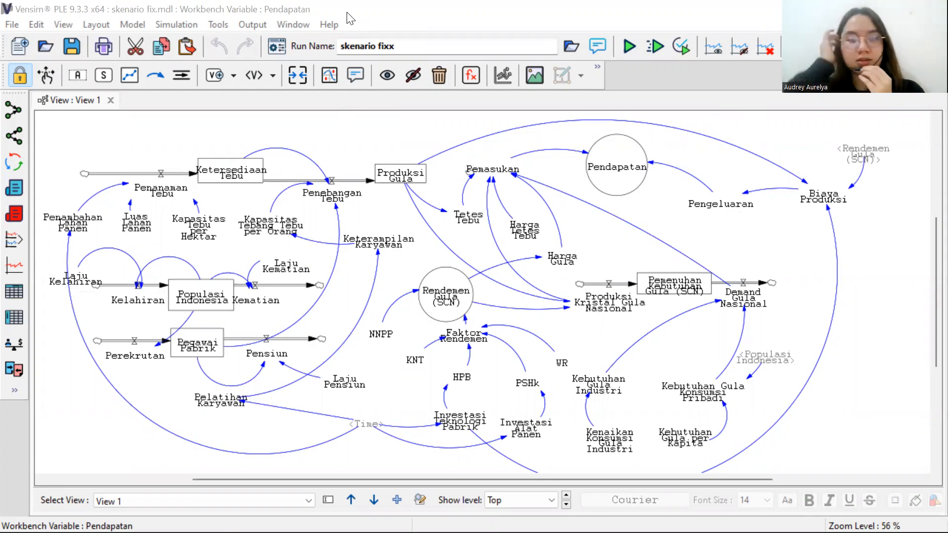
Simulate the skenario fix model under the run name skenario fixx, overwriting the existing dataset
click(626, 47)
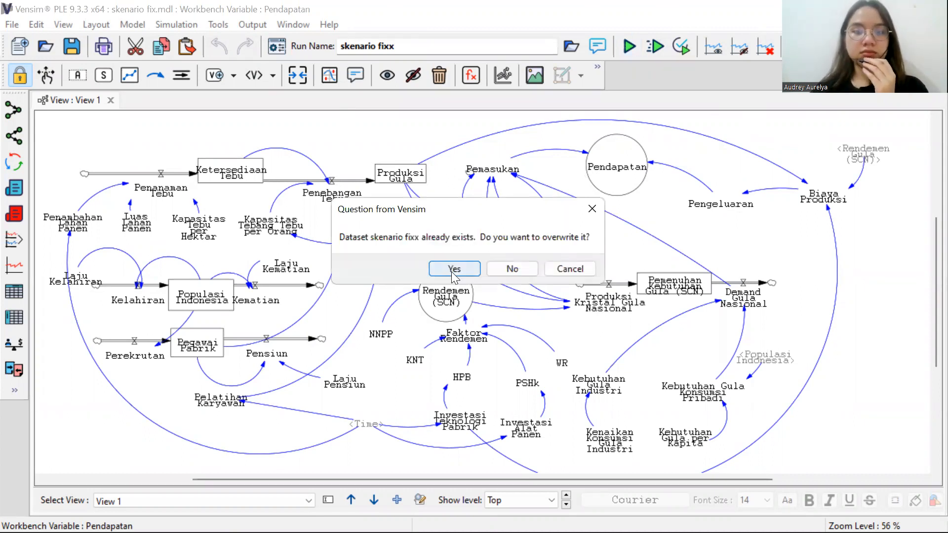
key(Return)
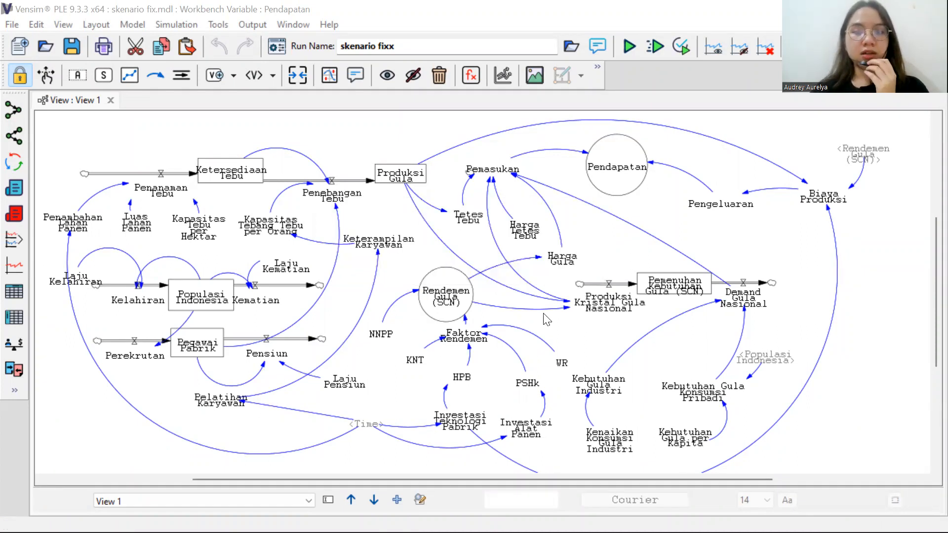
View the simulation graph and the yearly value table of Rendemen Gula (SCN), closing both results when done
click(514, 314)
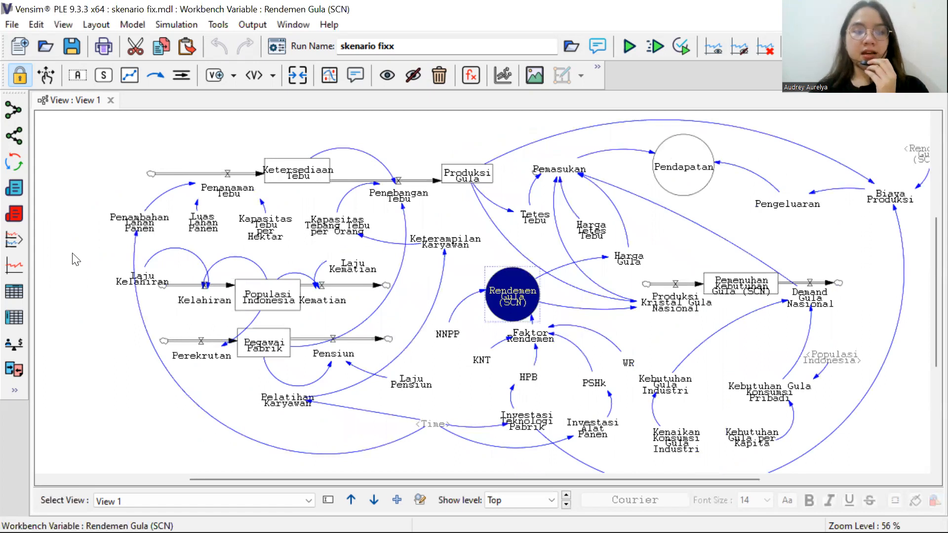
click(14, 266)
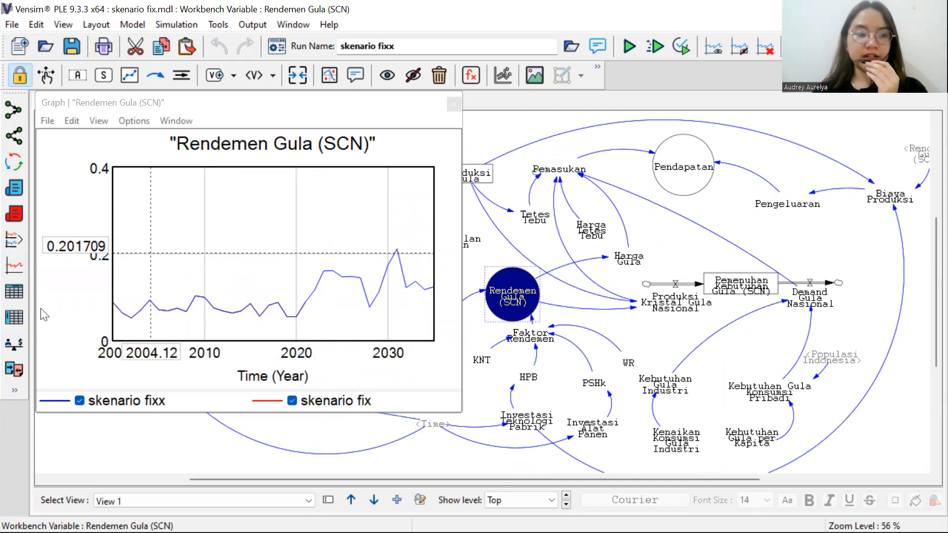
click(16, 315)
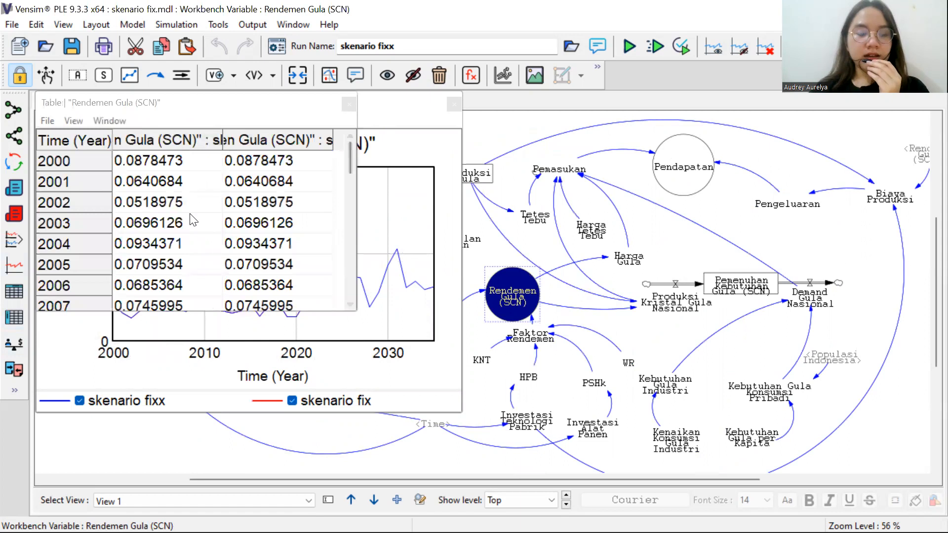
scroll(191, 216, down, 8)
scroll(191, 216, up, 8)
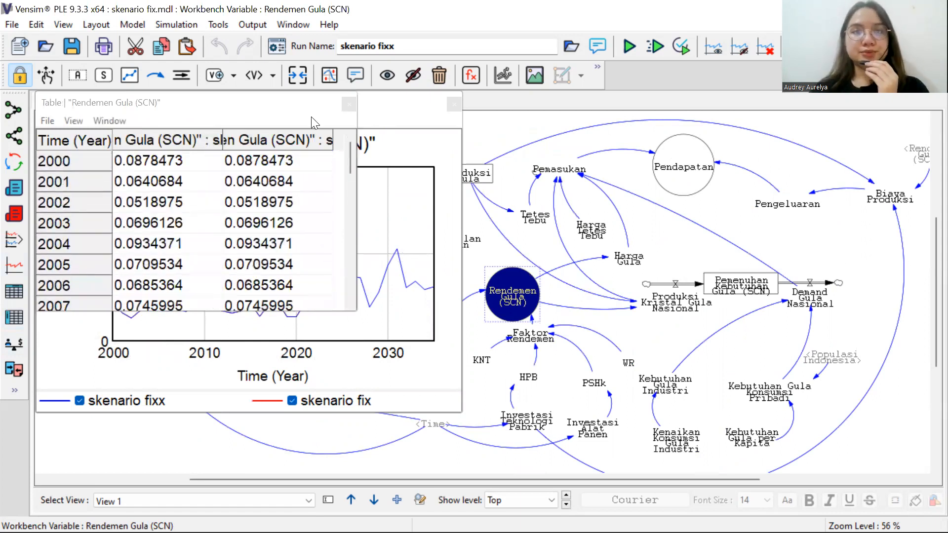
click(351, 104)
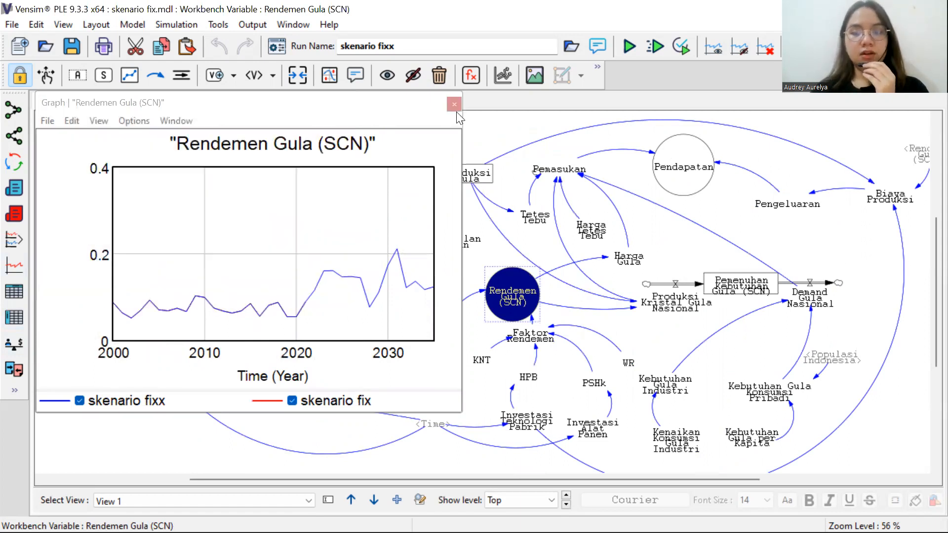
click(454, 105)
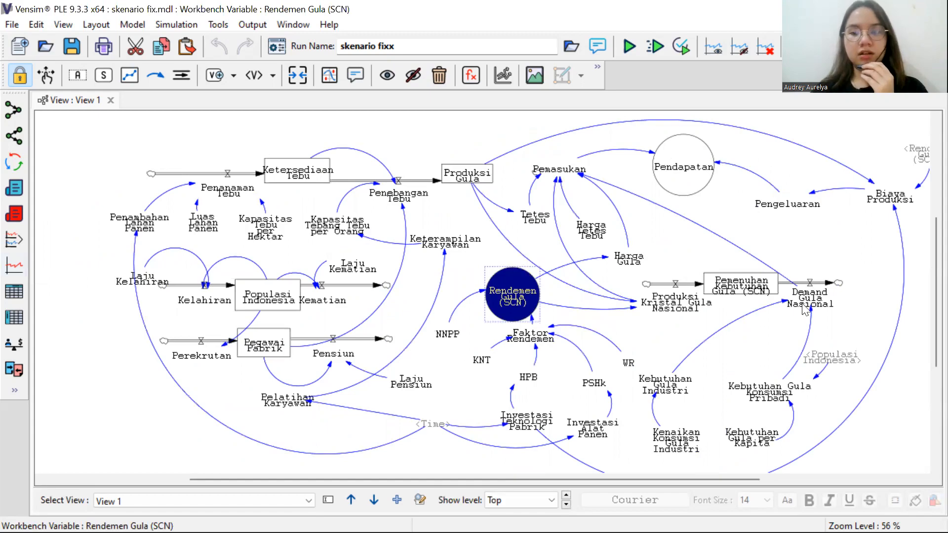
Examine the Populasi Indonesia flows Kelahiran and Kematian, and the Pegawai Pabrik stock with its flows Perekrutan and Pensiun
scroll(805, 310, right, 3)
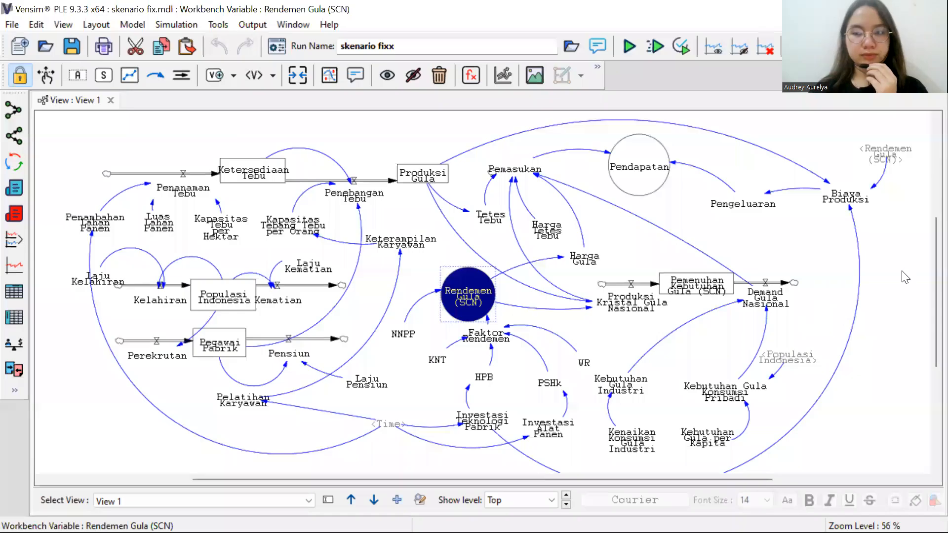
click(443, 292)
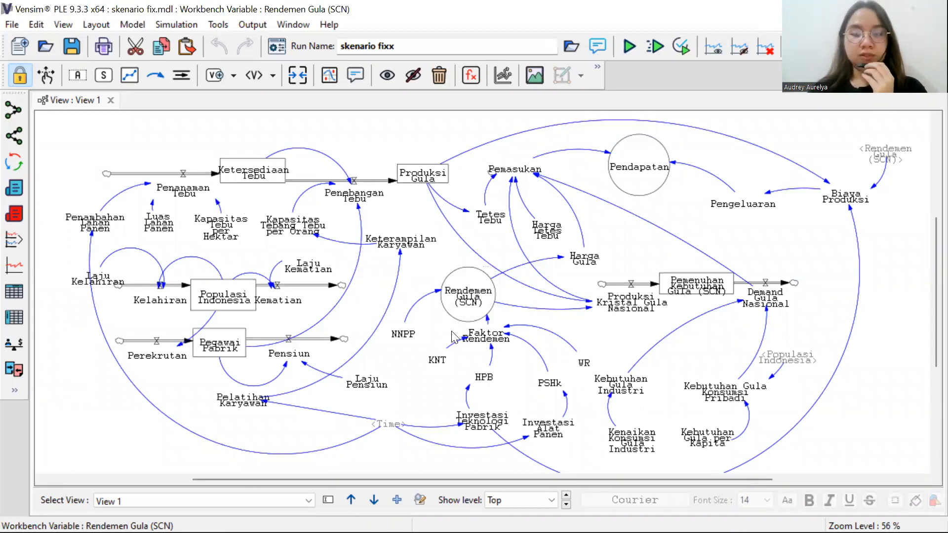
scroll(454, 337, down, 1)
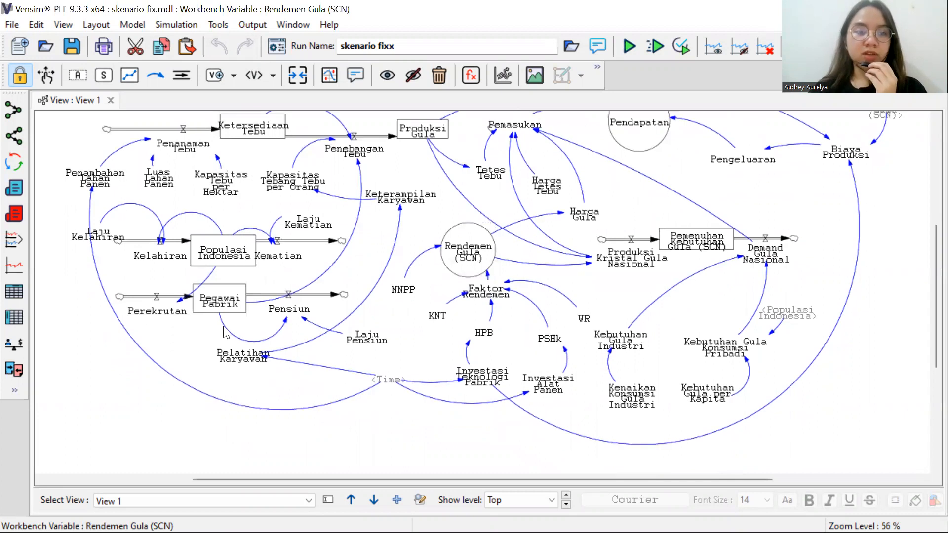
scroll(225, 331, up, 1)
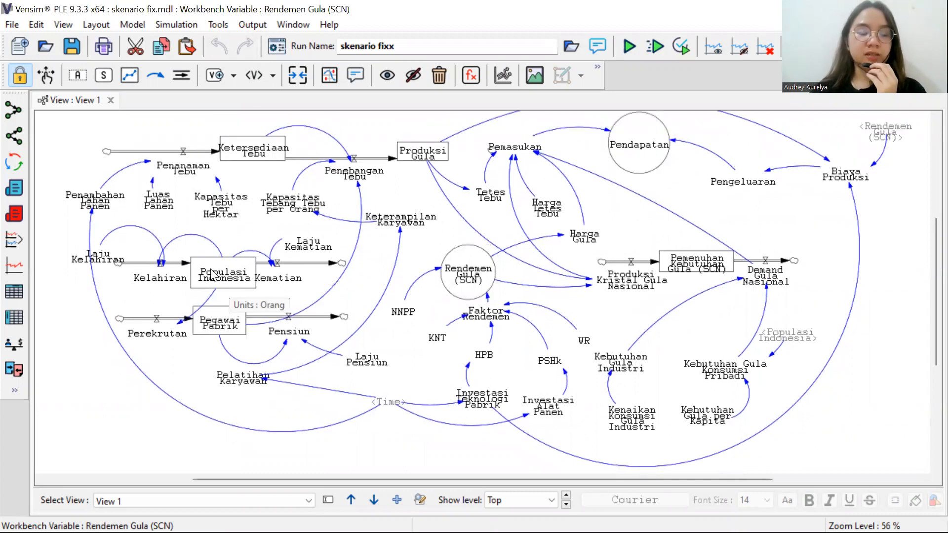
click(174, 282)
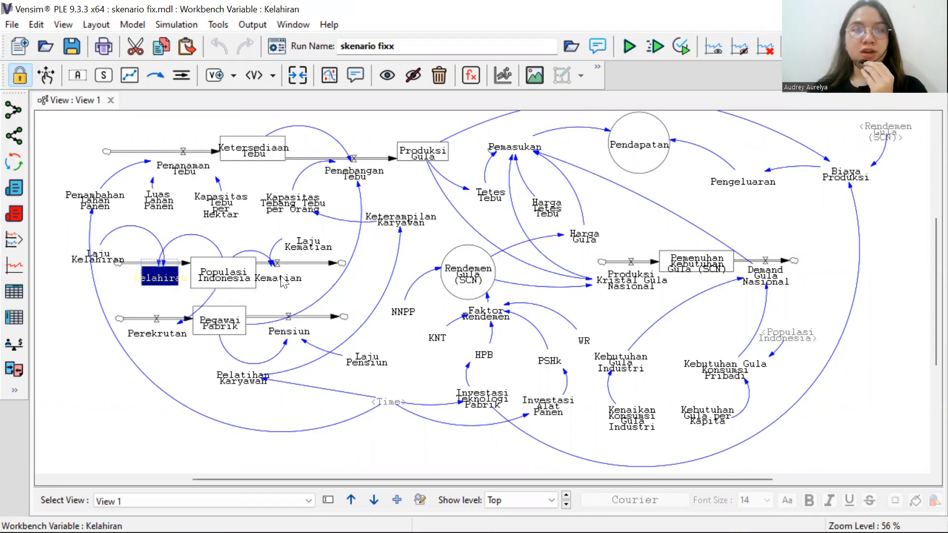
click(279, 280)
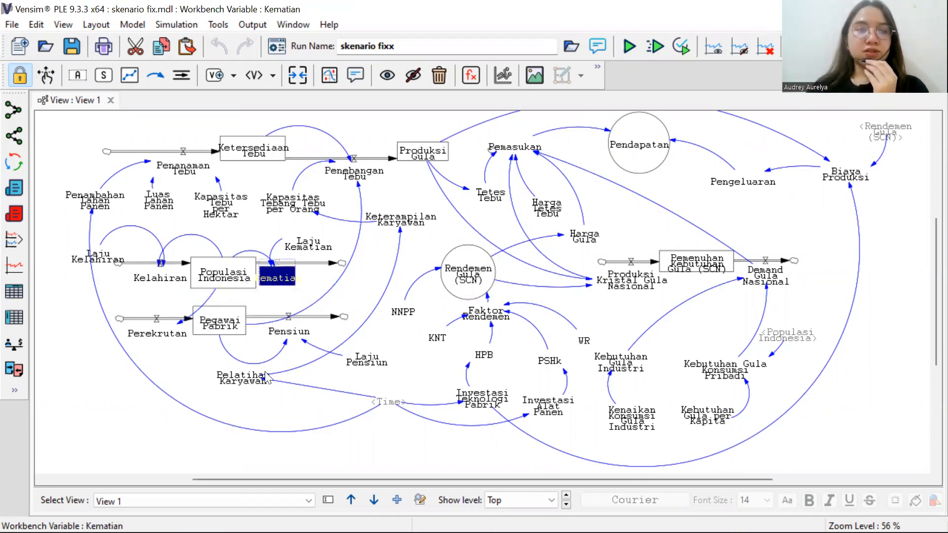
click(222, 330)
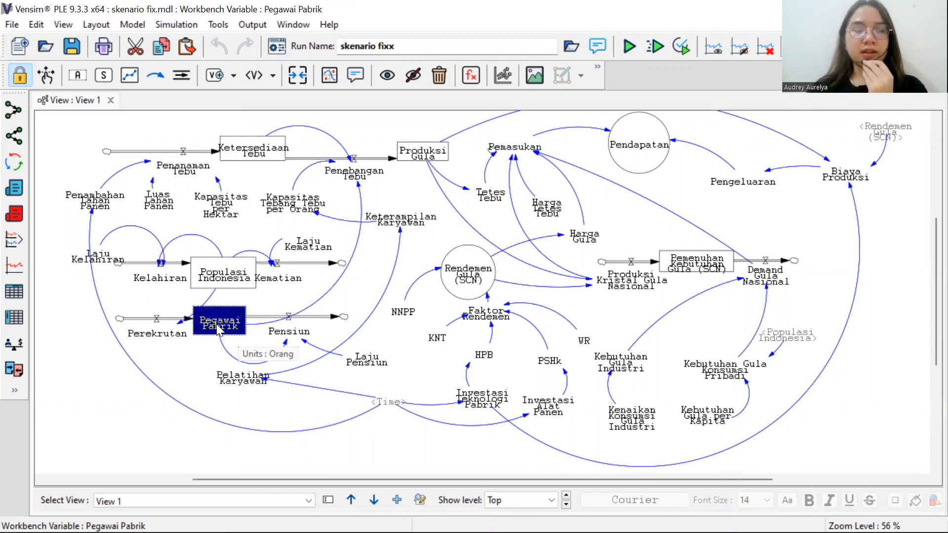
click(157, 334)
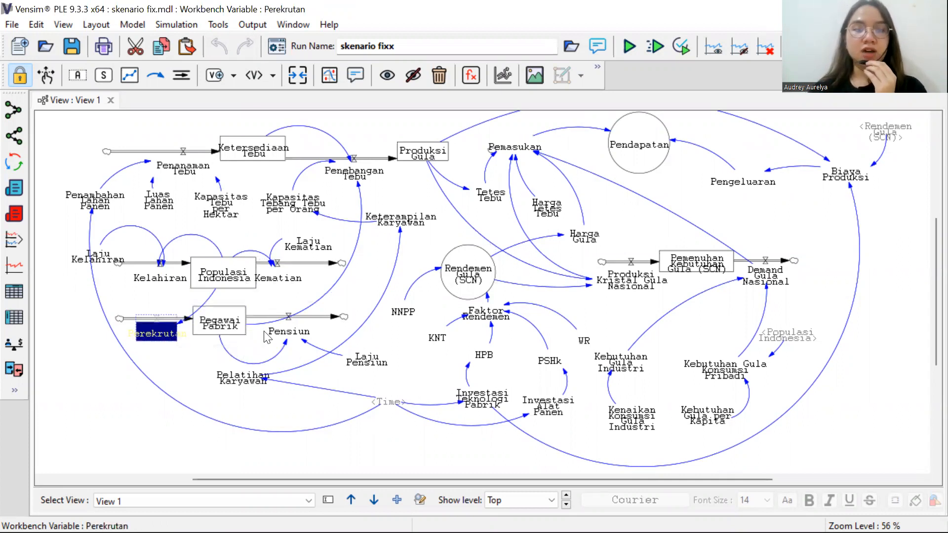
click(288, 331)
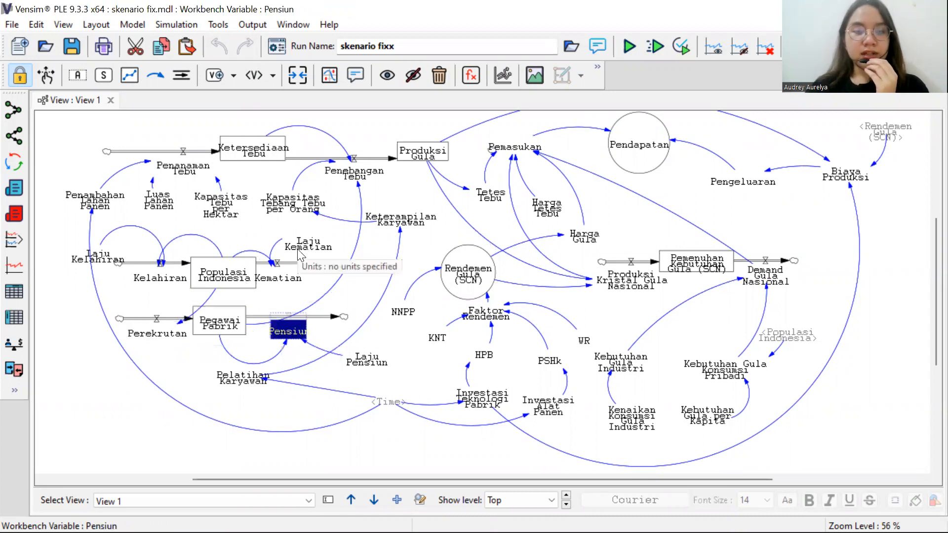
Examine the Ketersediaan Tebu stock with its inflow Penanaman Tebu and its outflow Penebangan Tebu
scroll(293, 251, up, 2)
click(269, 197)
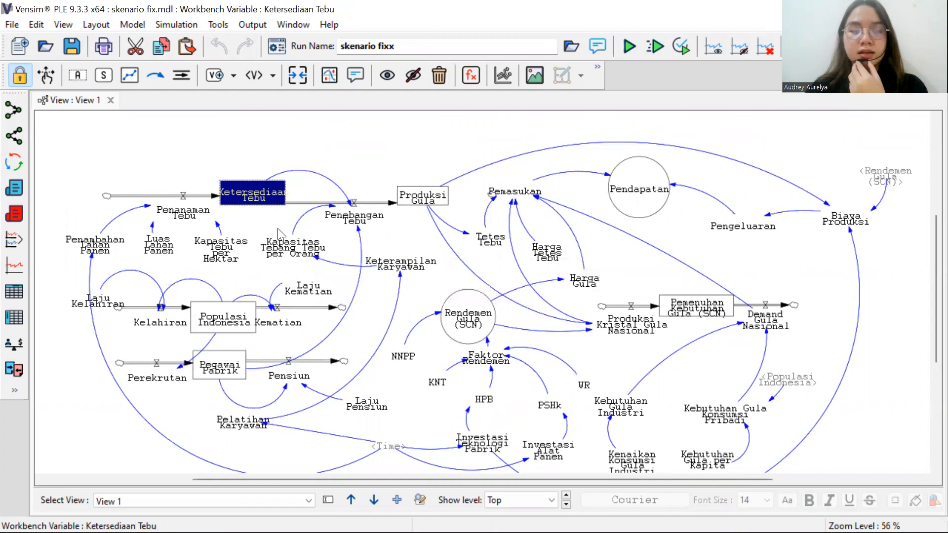
click(186, 217)
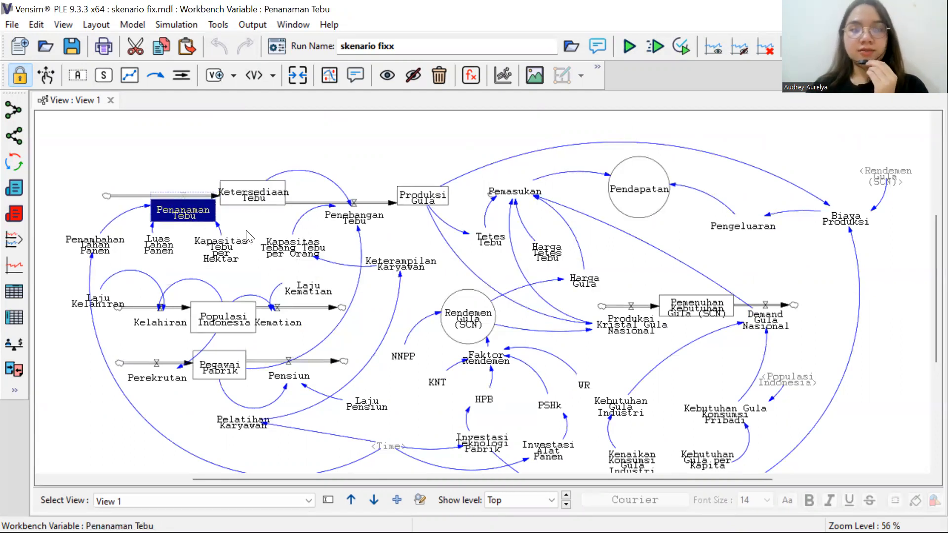
click(352, 223)
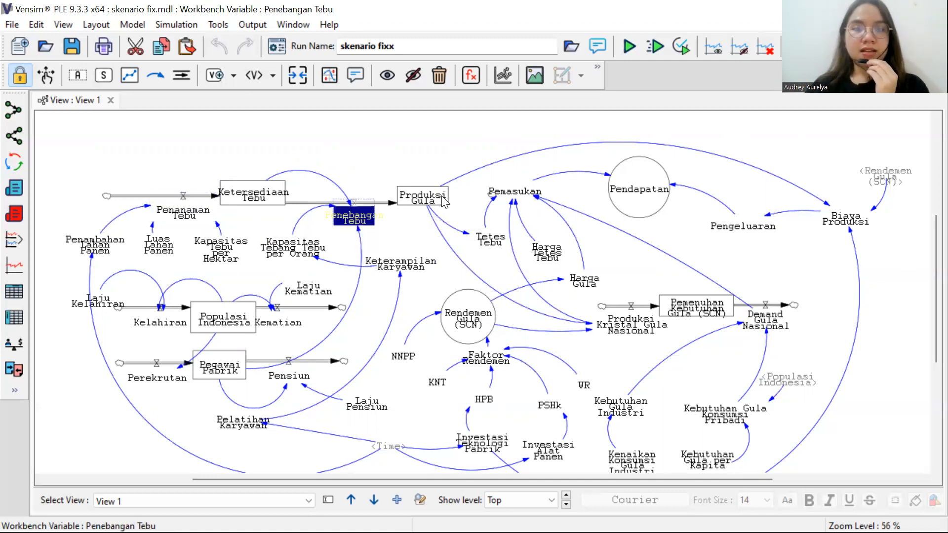
Examine the Pemenuhan Kebutuhan Gula (SCN) stock with its inflow Produksi Kristal Gula Nasional and outflow Demand Gula Nasional
scroll(642, 316, right, 4)
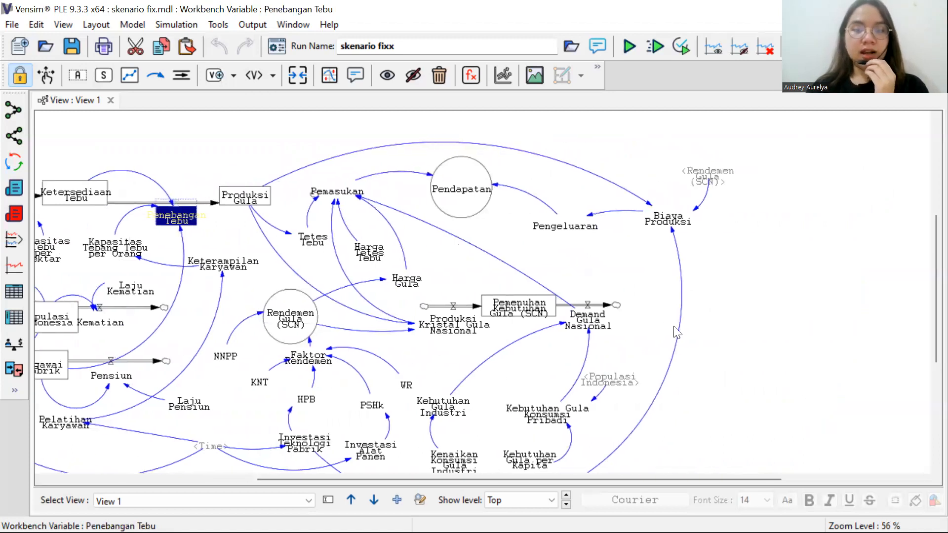
click(512, 315)
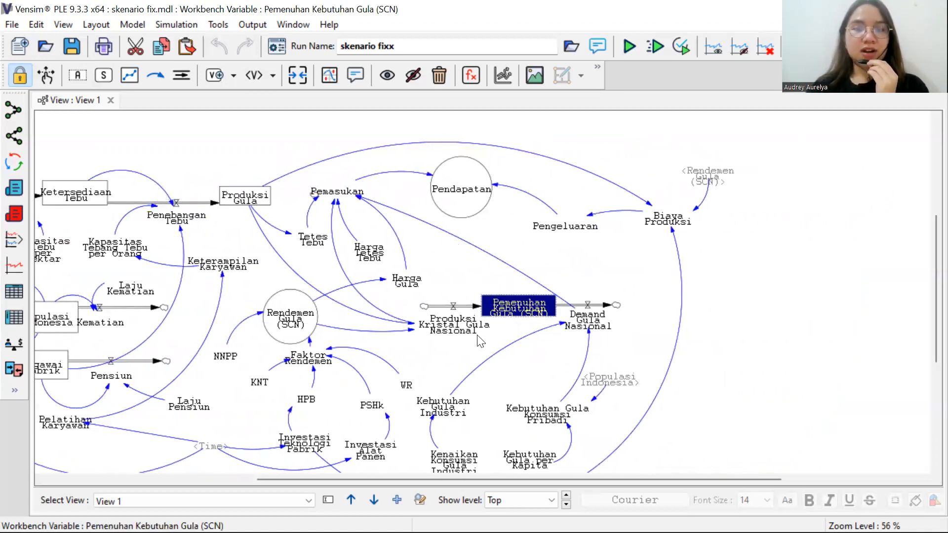
click(475, 332)
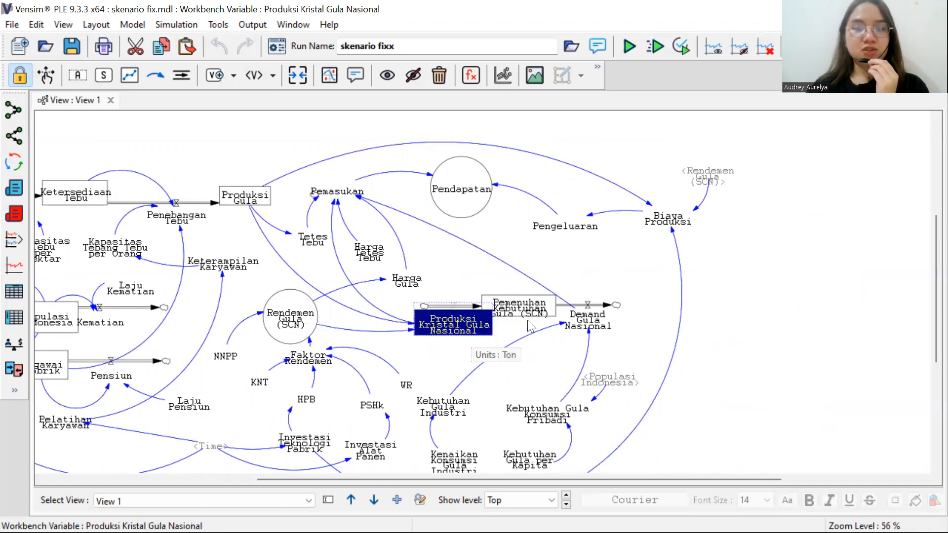
click(597, 330)
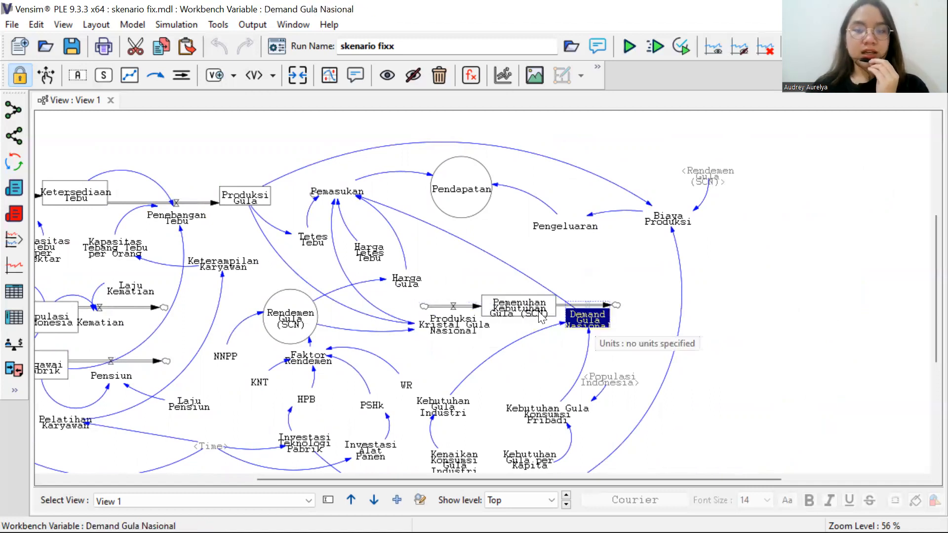
click(494, 289)
scroll(606, 302, left, 5)
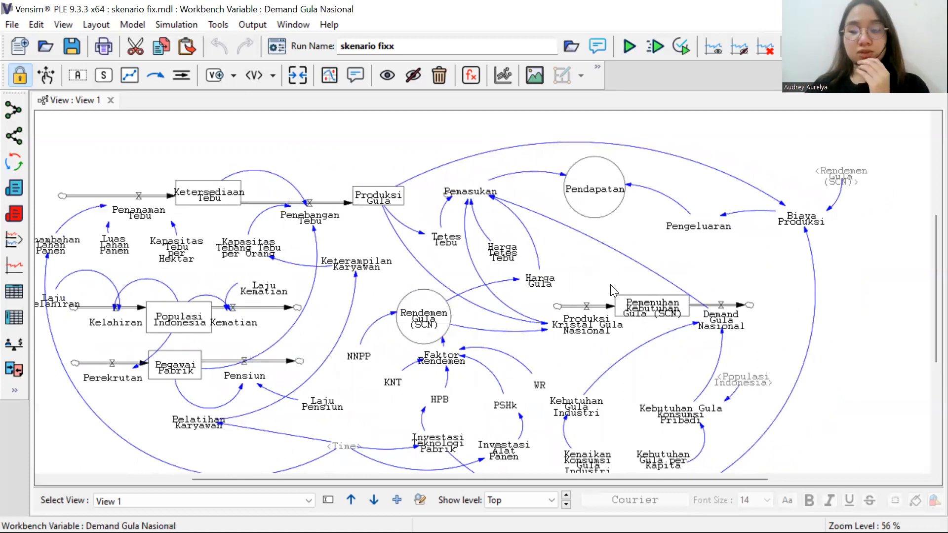
click(714, 322)
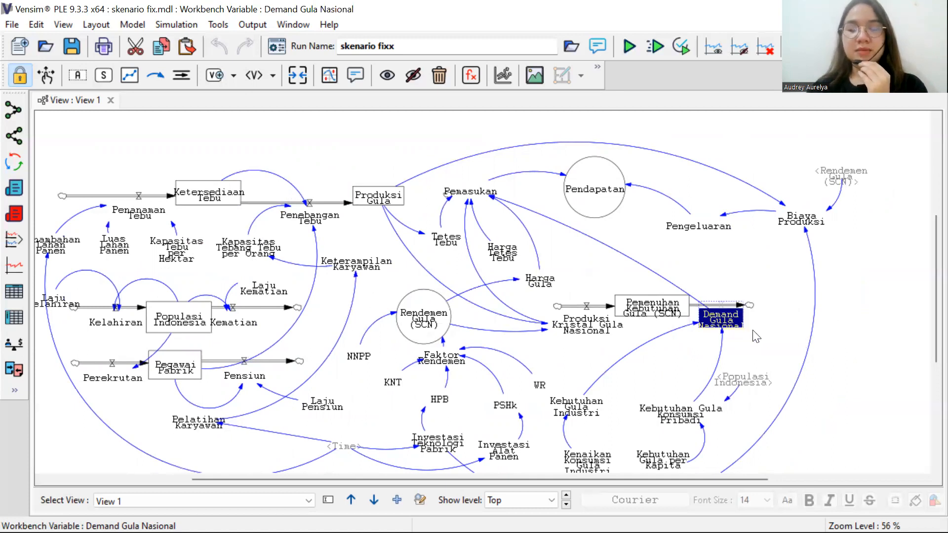
click(767, 341)
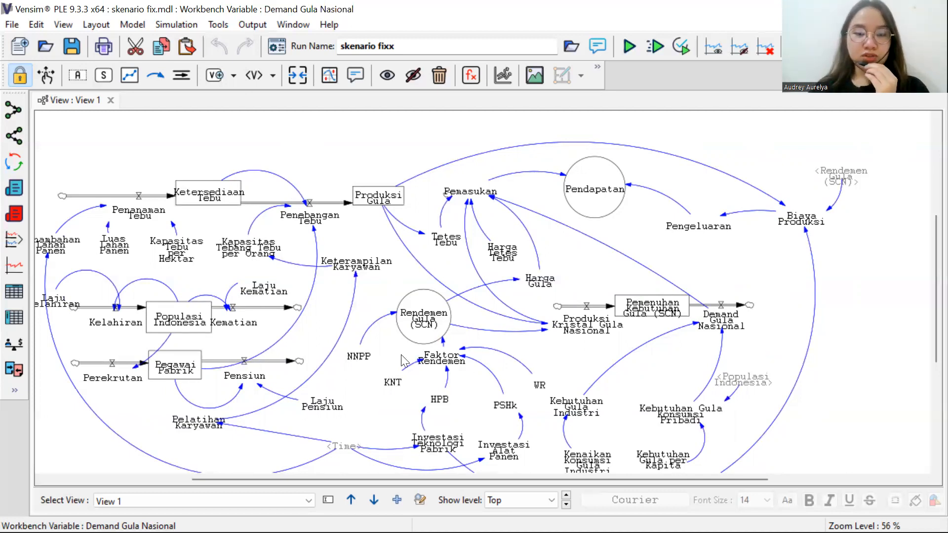
Examine the scenario variables Penambahan Lahan Panen and Pelatihan Karyawan, and the Keterampilan Karyawan variable that the training feeds
scroll(404, 360, left, 3)
scroll(403, 361, right, 1)
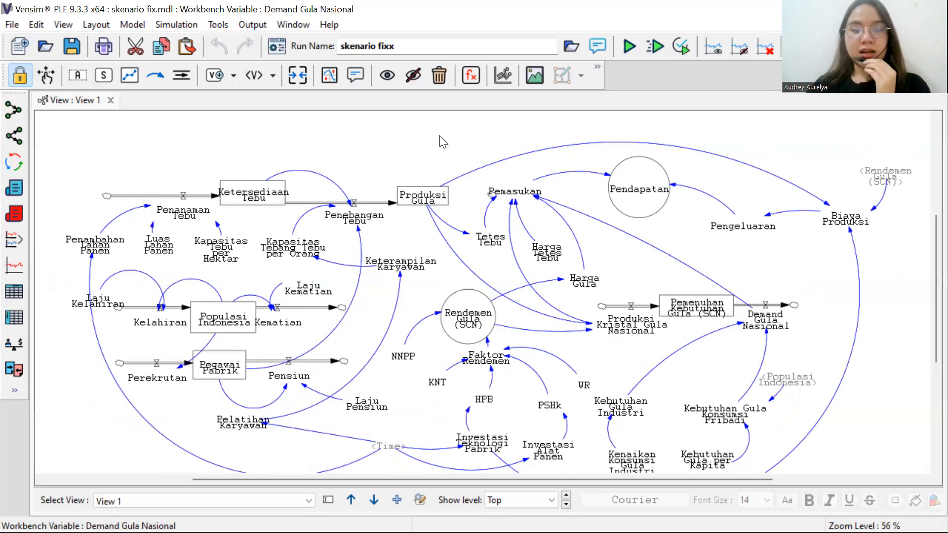
scroll(393, 175, down, 1)
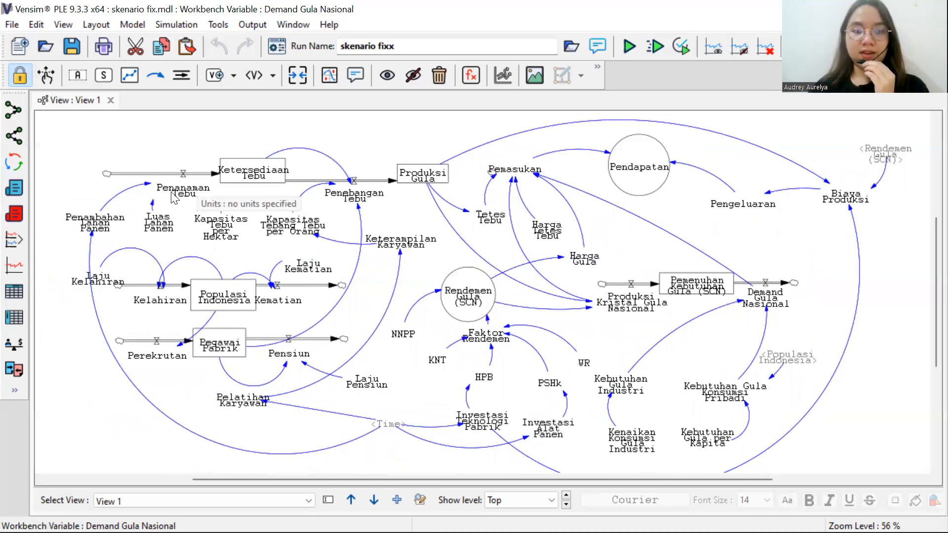
click(104, 226)
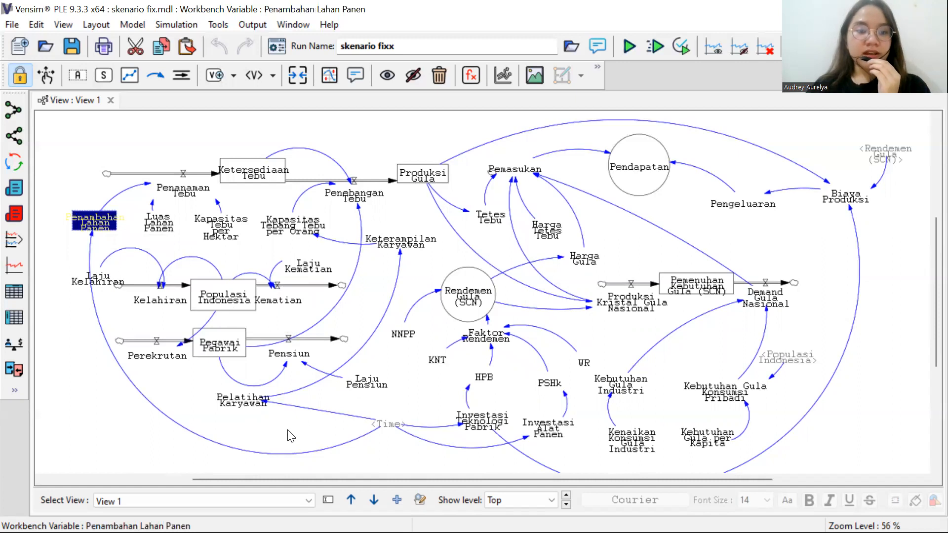
click(251, 404)
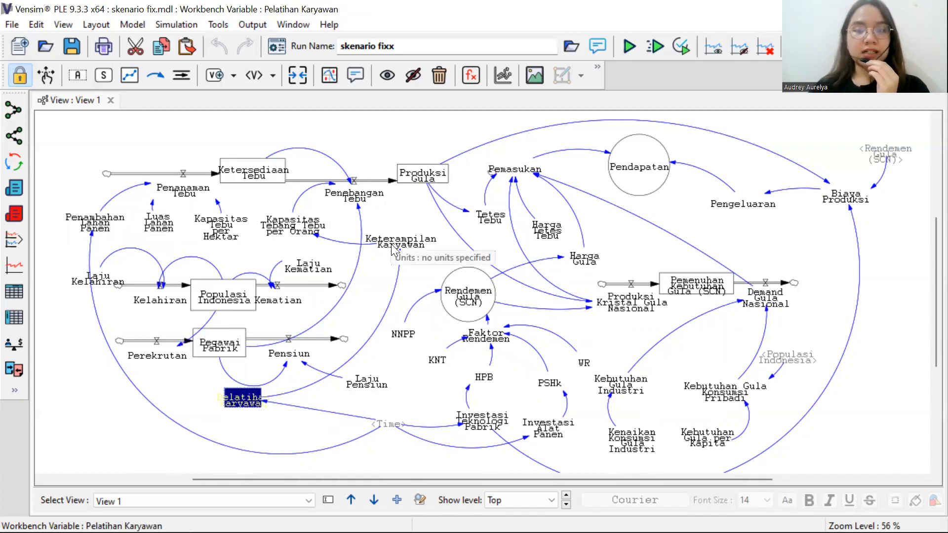
click(394, 247)
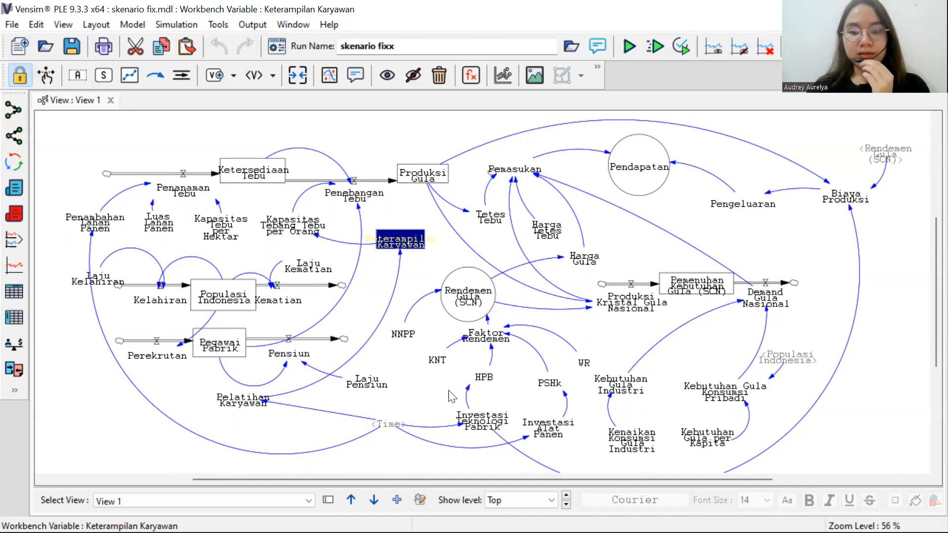
Examine how Faktor Rendemen leads into Rendemen Gula (SCN) and the surrounding sugar production and income variables
scroll(461, 409, right, 3)
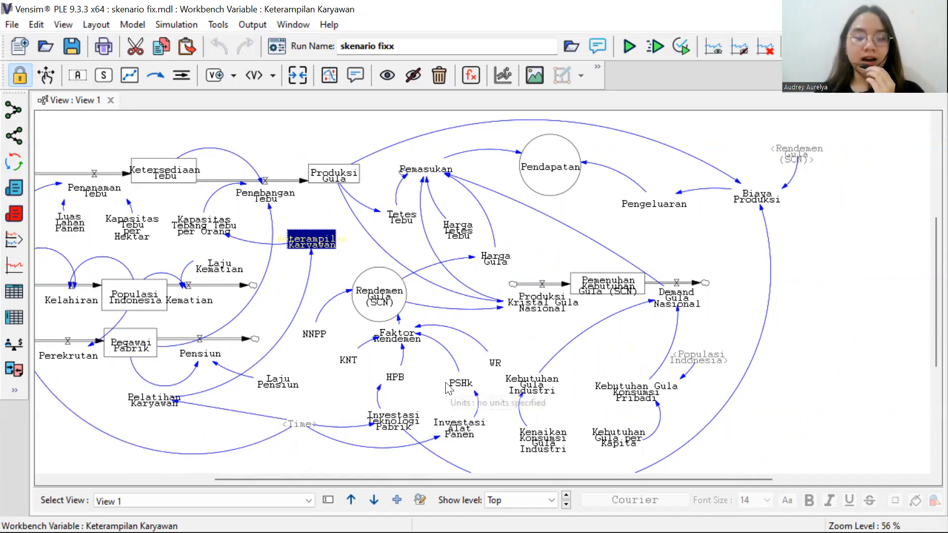
click(401, 337)
click(380, 311)
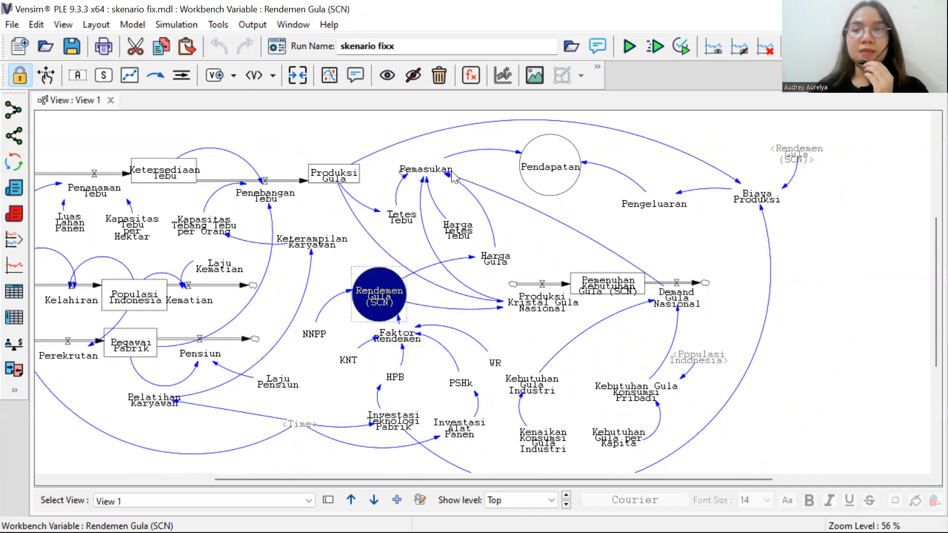
scroll(520, 241, left, 3)
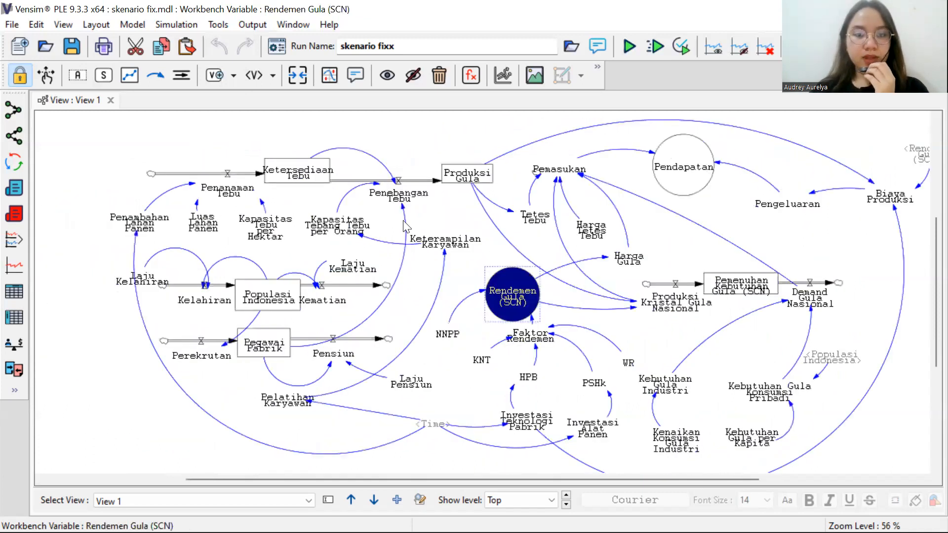
scroll(405, 227, right, 2)
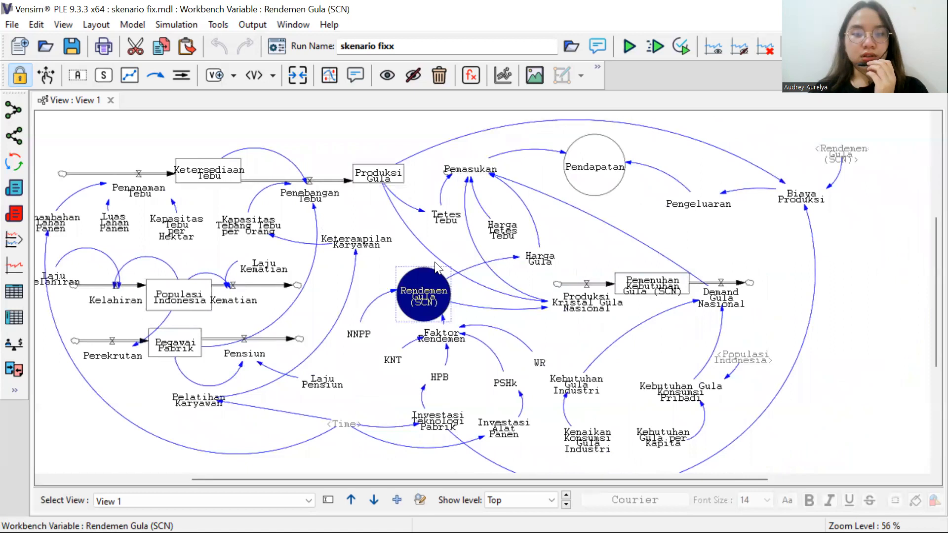
click(360, 152)
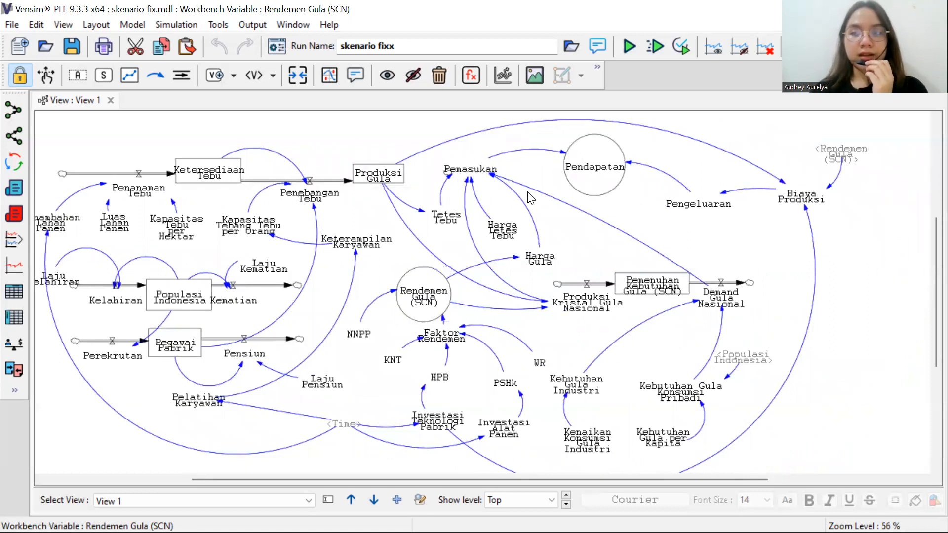
Review the equation of Rendemen Gula (SCN), including its NNPP and Faktor Rendemen terms, and close the equation editor
click(471, 75)
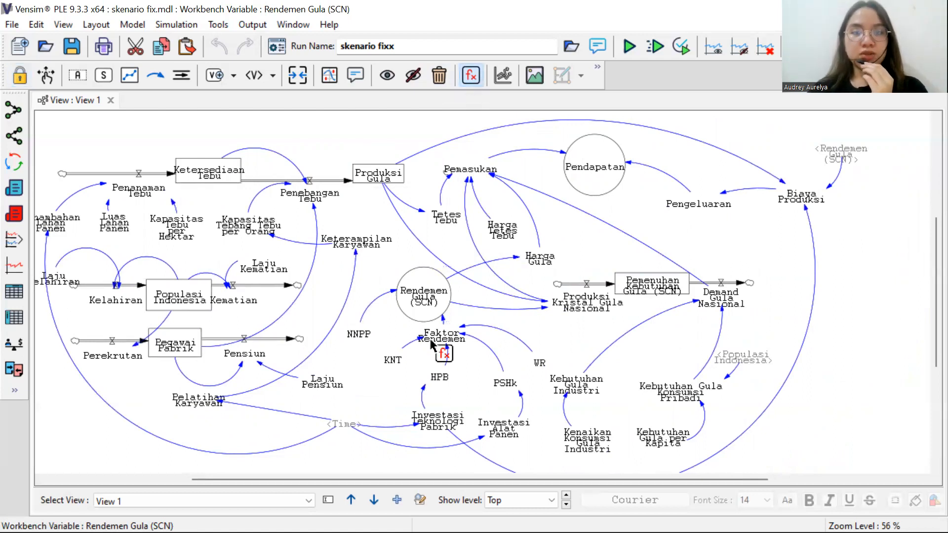
click(429, 294)
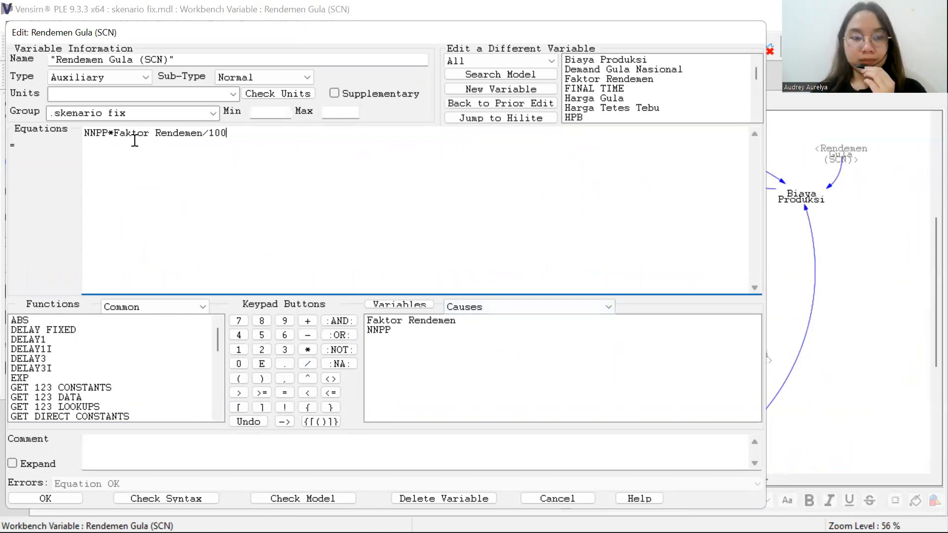
drag(108, 134, 85, 136)
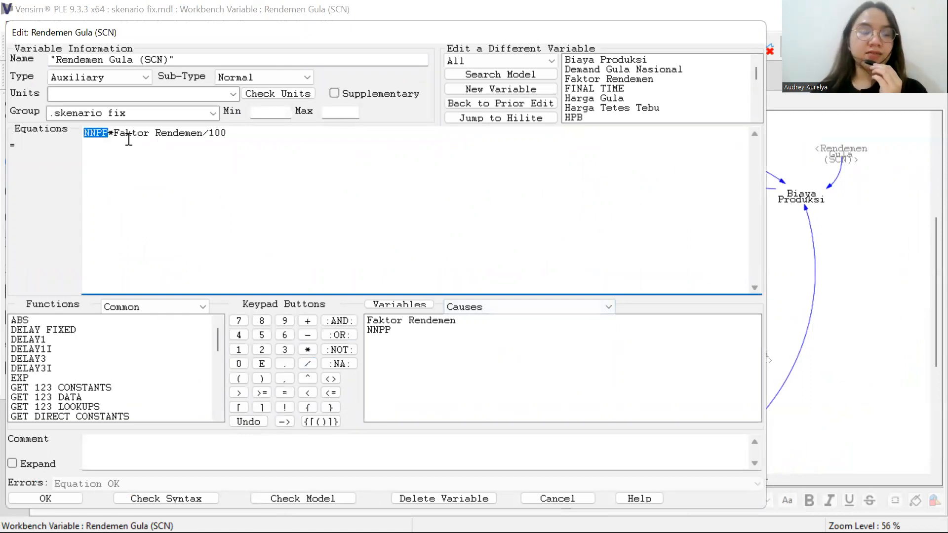
click(207, 135)
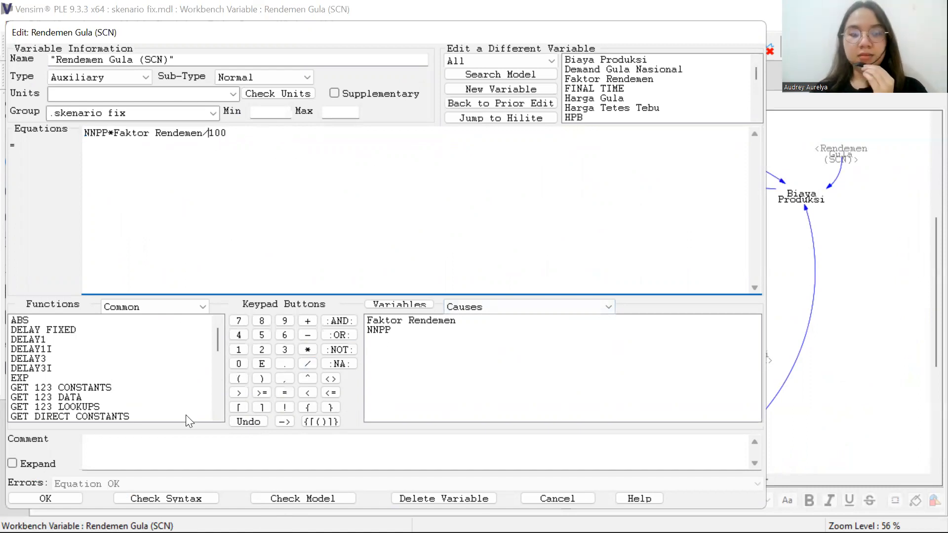
click(46, 498)
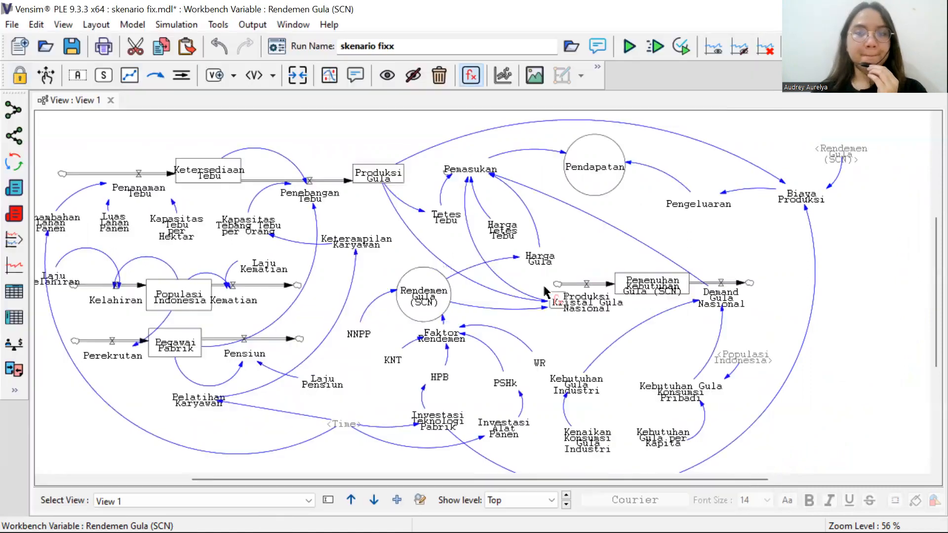
Review the equation that defines Pendapatan and close the equation editor
scroll(552, 323, right, 2)
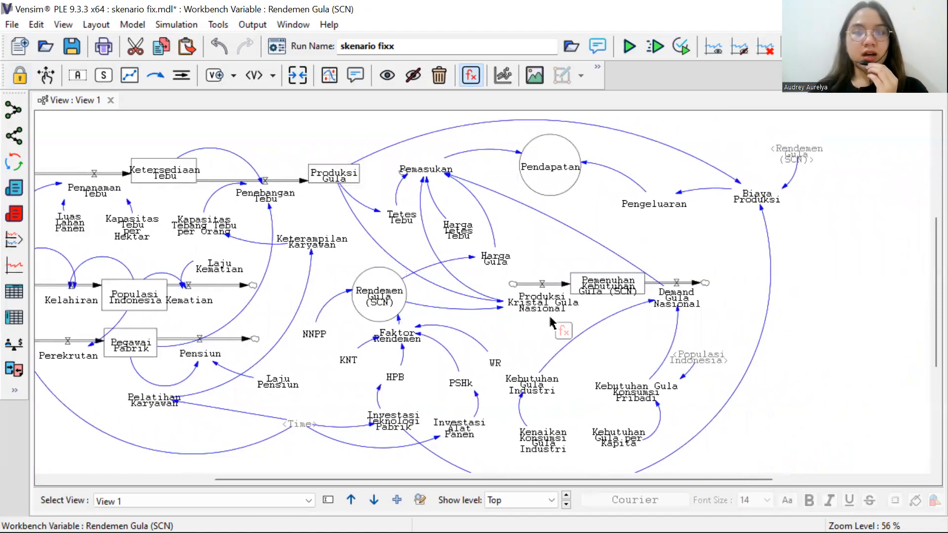
scroll(552, 324, left, 1)
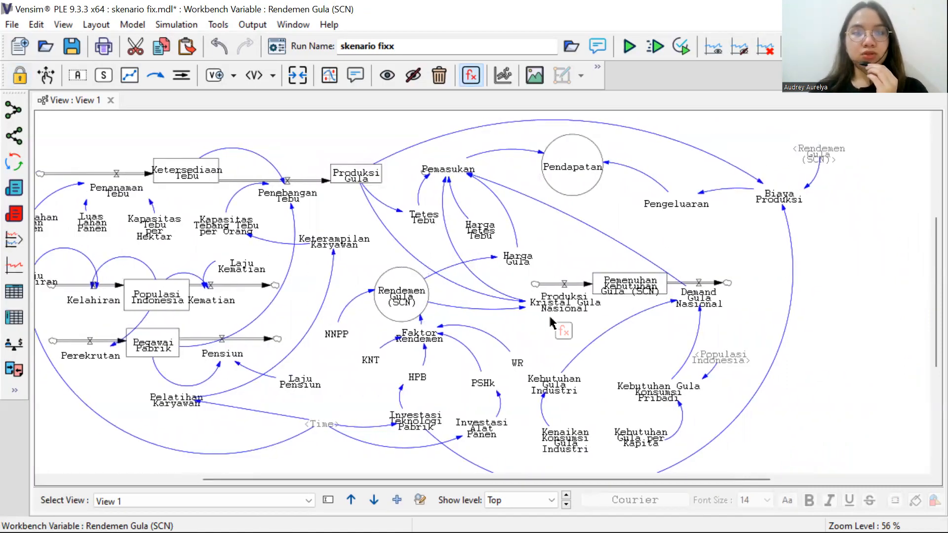
click(592, 168)
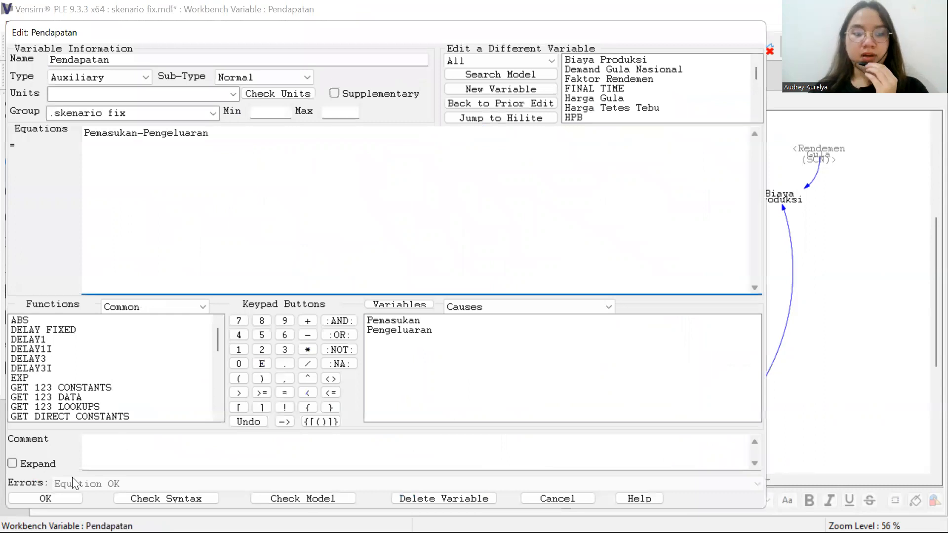
click(47, 500)
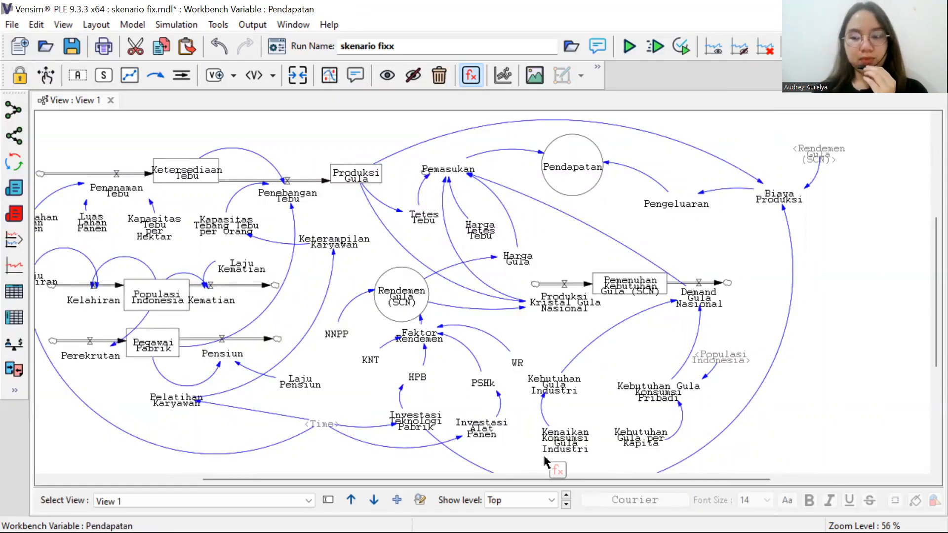
Select Rendemen Gula (SCN) in the diagram and review the initial and final time in the model settings
scroll(544, 462, left, 5)
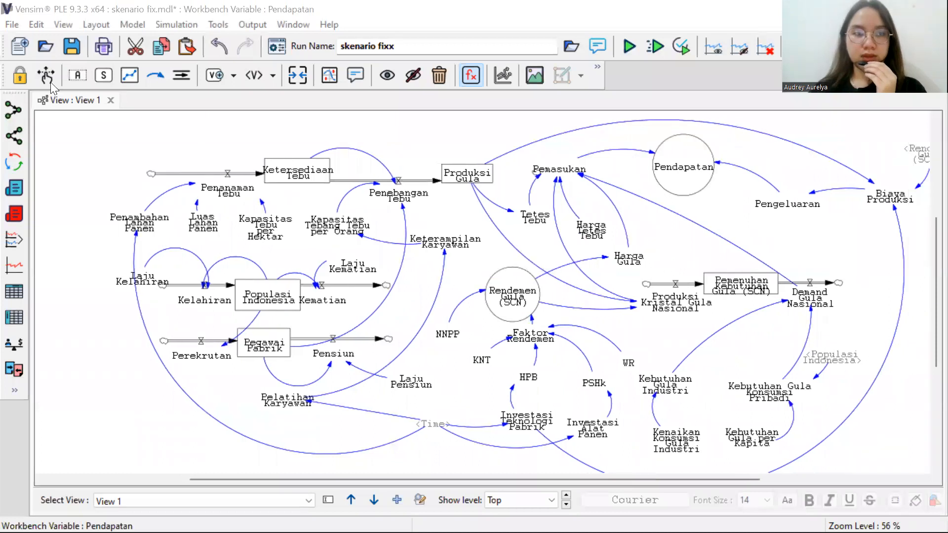
key(1)
click(486, 289)
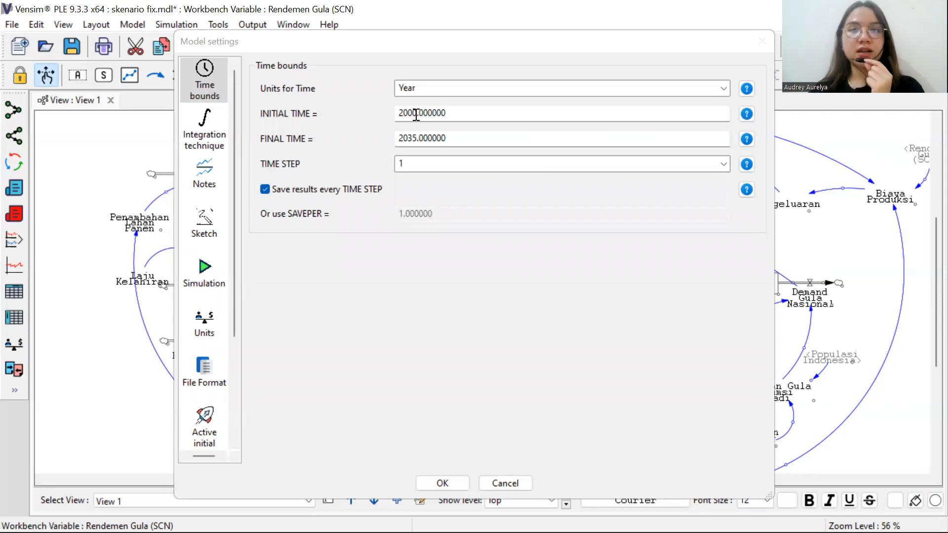
click(382, 114)
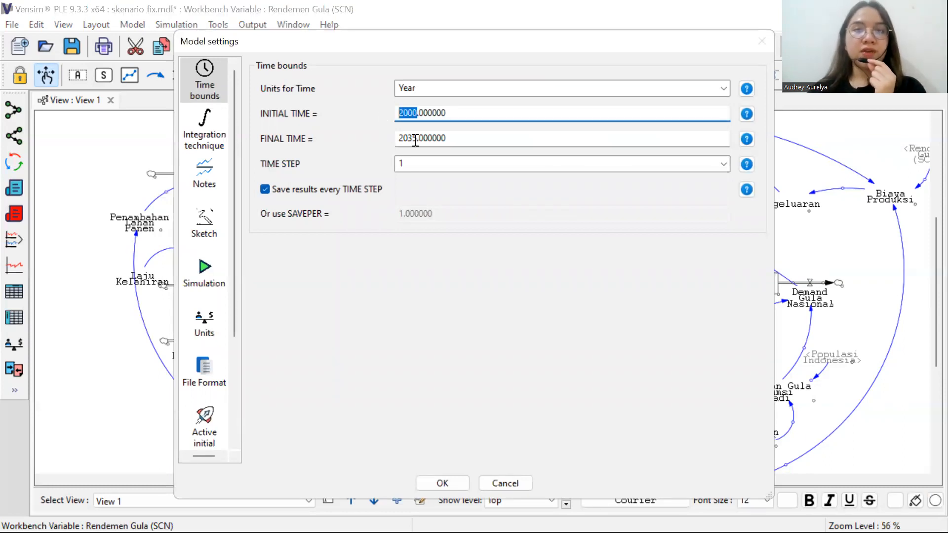
drag(417, 140, 403, 141)
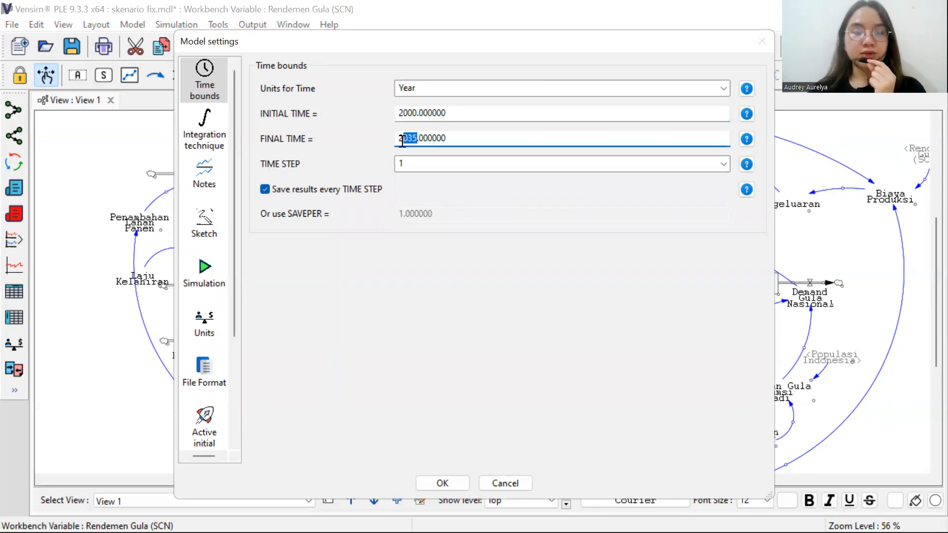
click(443, 479)
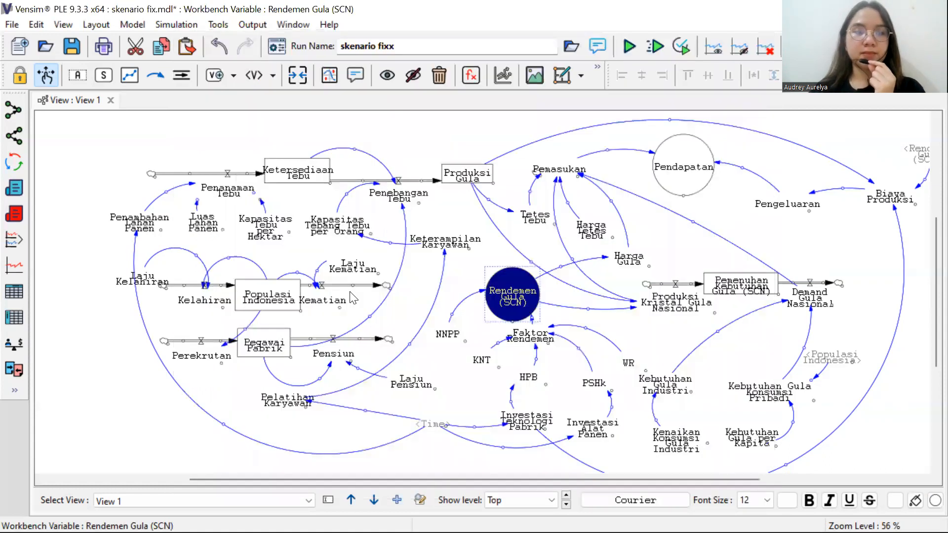
Graph Rendemen Gula (SCN) over the simulation period, inspect the curve around 2020, and close the graph
click(12, 266)
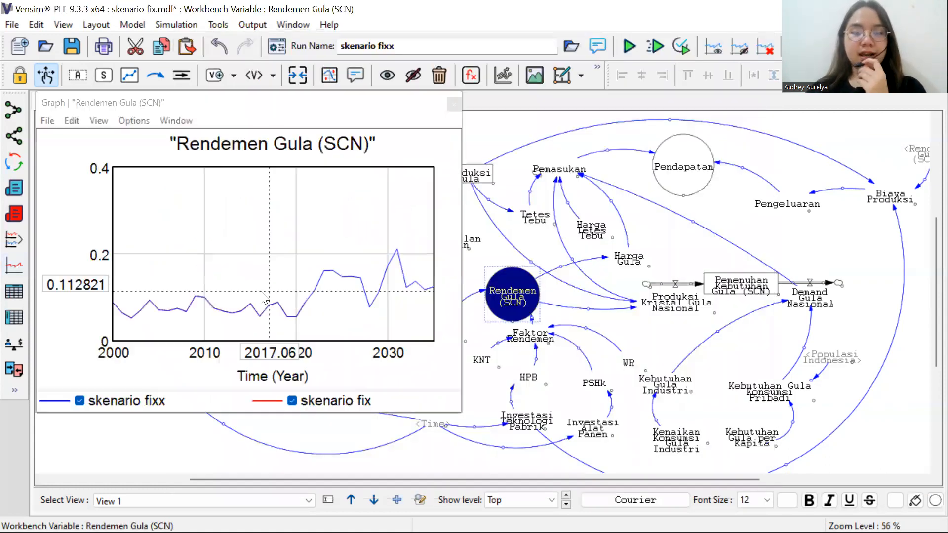
click(295, 315)
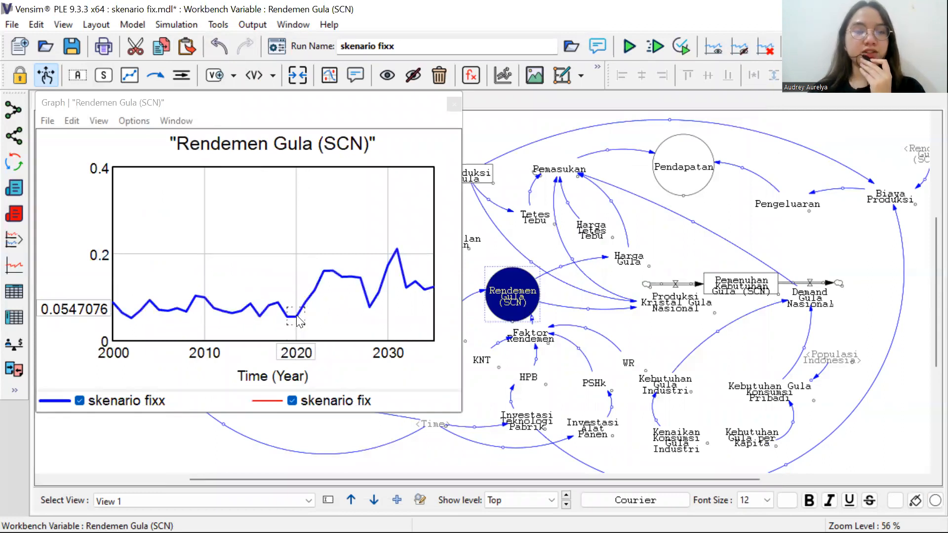
click(300, 320)
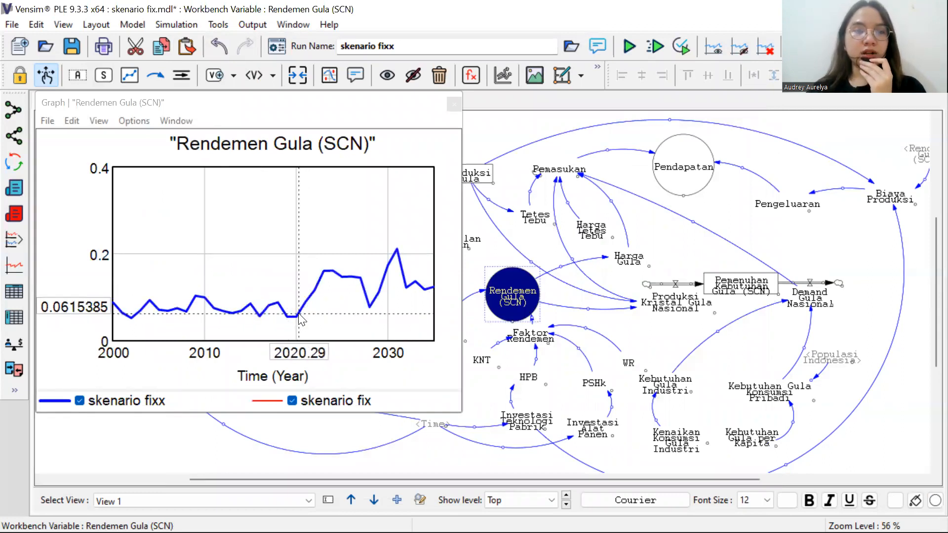
click(300, 321)
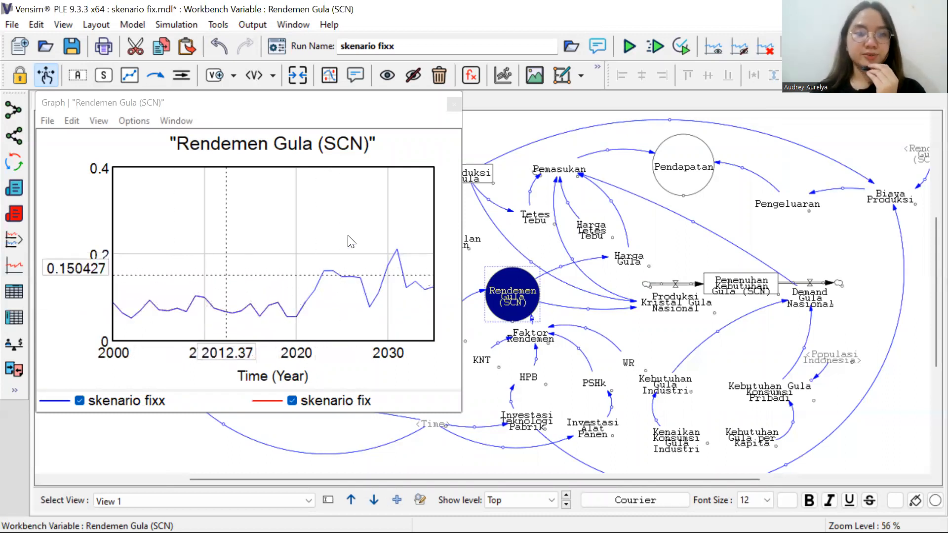
click(454, 103)
click(378, 148)
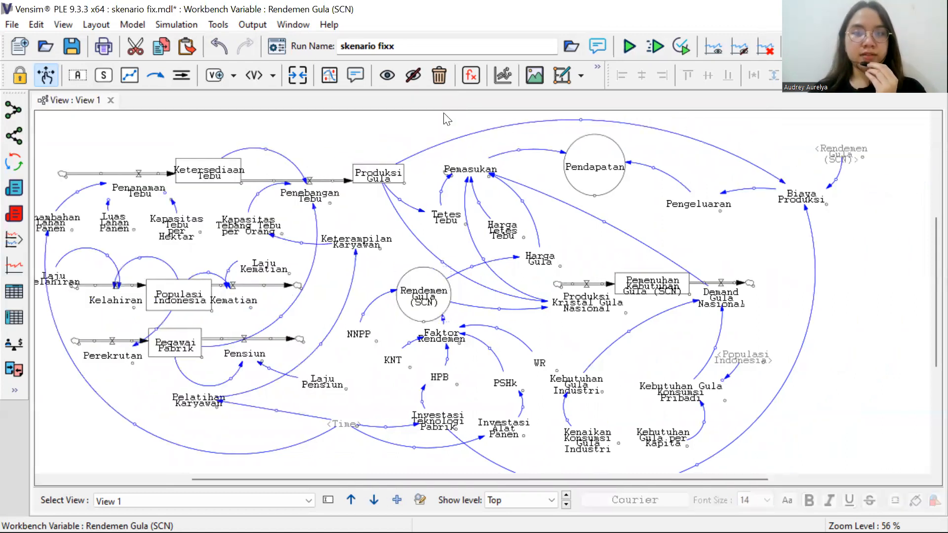
Examine the Time shadow variable with the Shadow Variable tool and return to the Equations tool
click(471, 75)
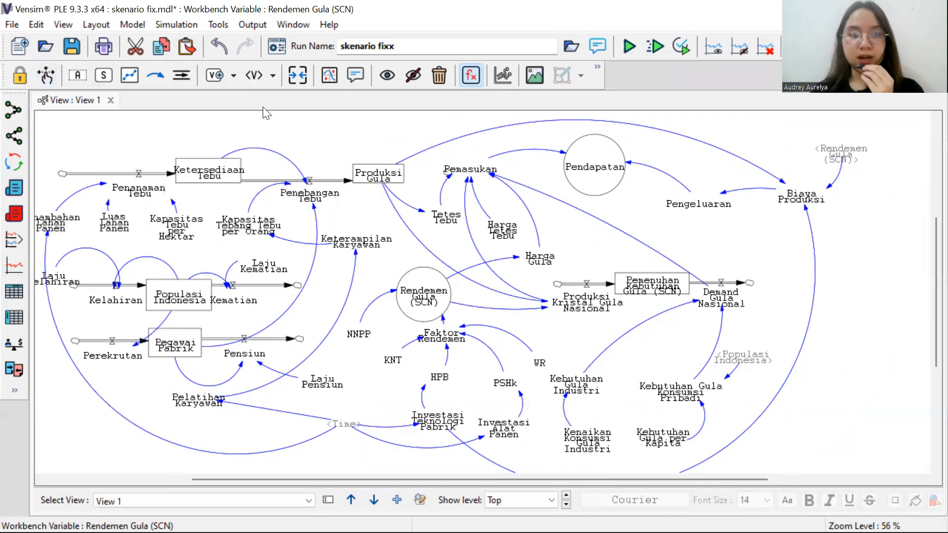
click(253, 77)
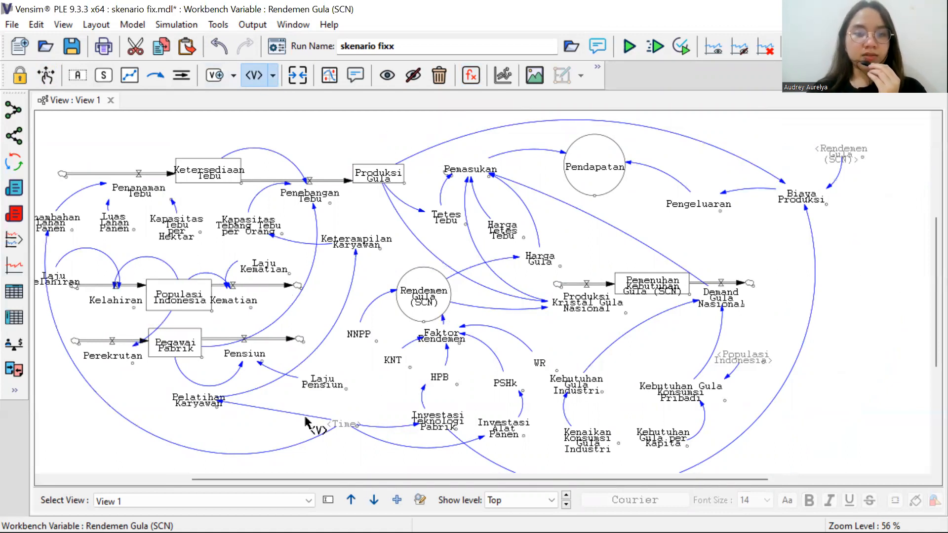
click(471, 75)
click(419, 292)
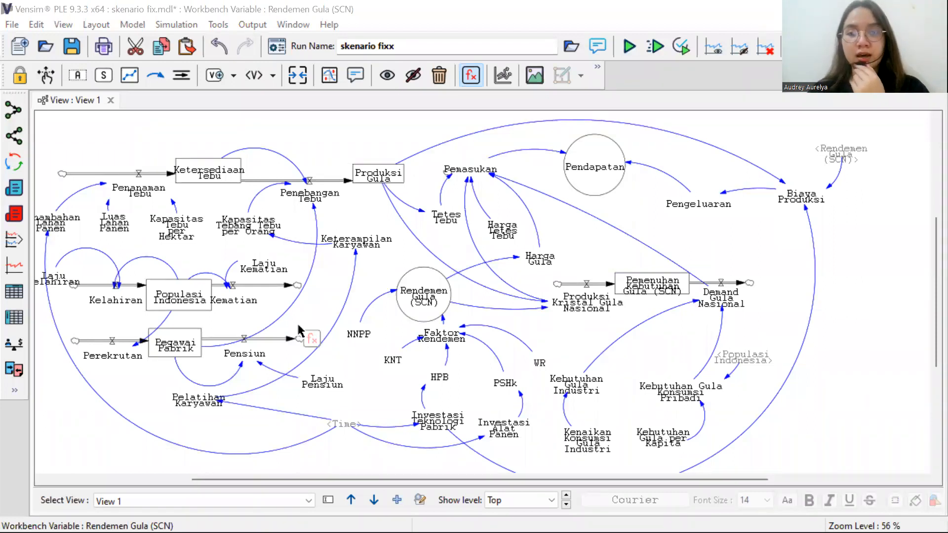
Review the IF THEN ELSE equation of Investasi Teknologi Pabrik, including its time condition and both result values
scroll(298, 329, left, 3)
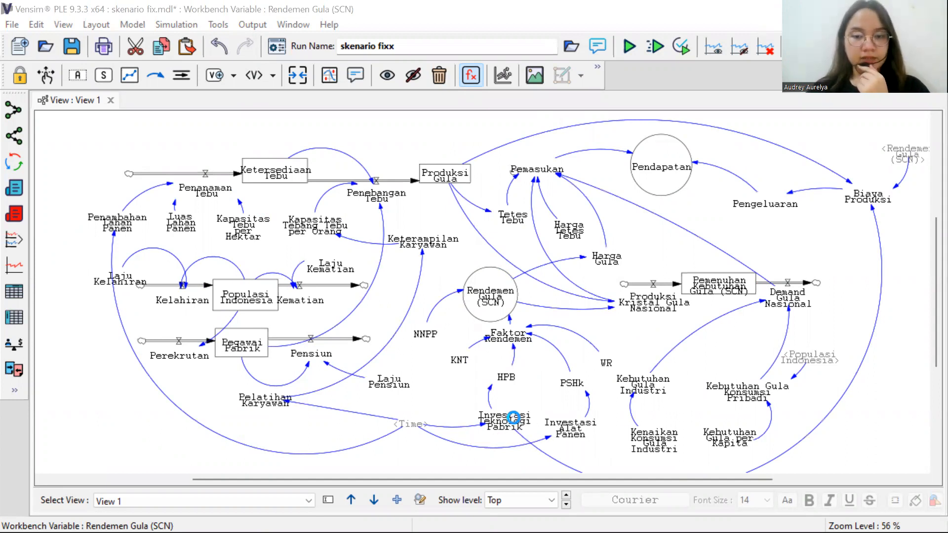
click(514, 422)
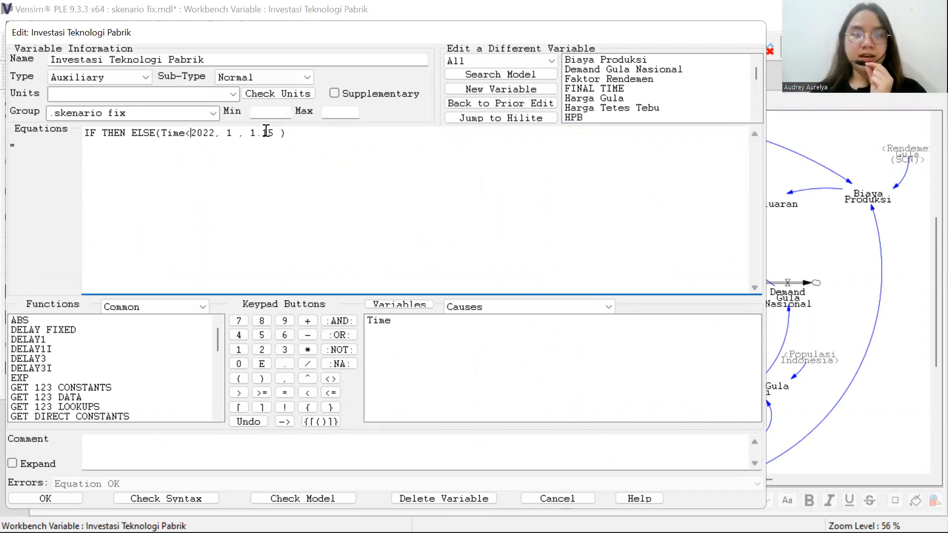
drag(274, 133, 205, 138)
click(226, 139)
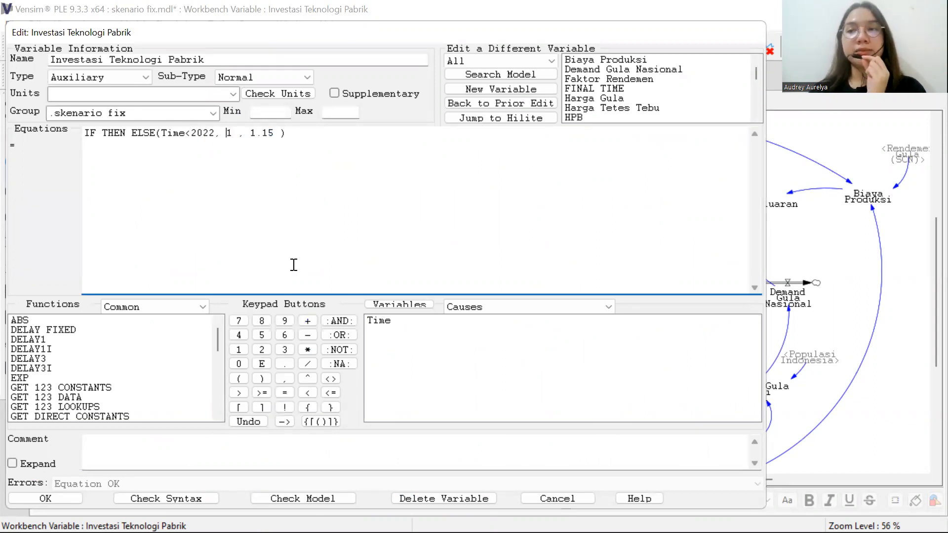
click(45, 499)
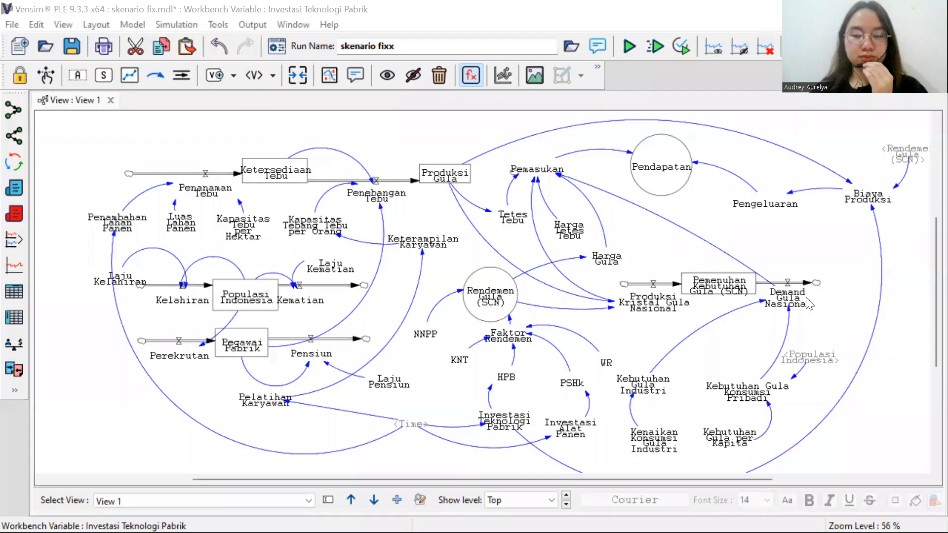
scroll(656, 262, right, 2)
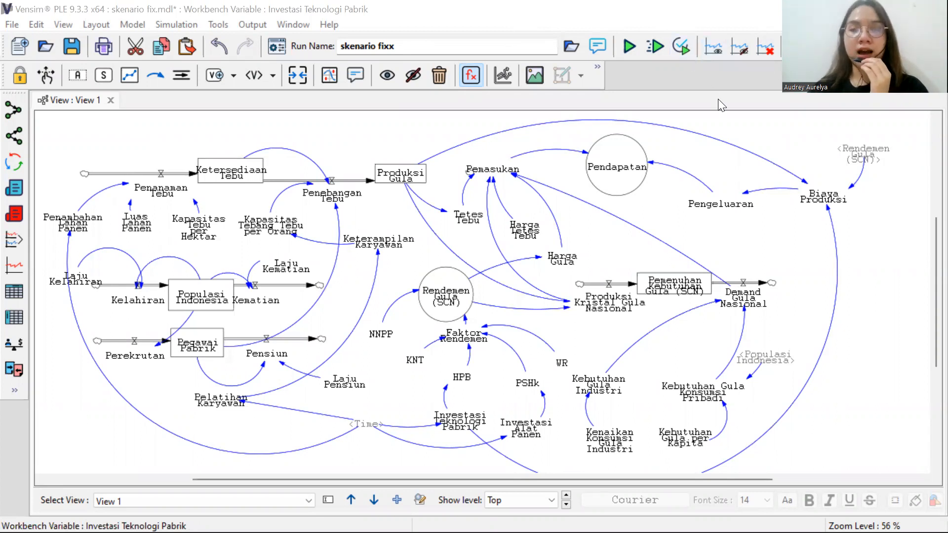
click(11, 25)
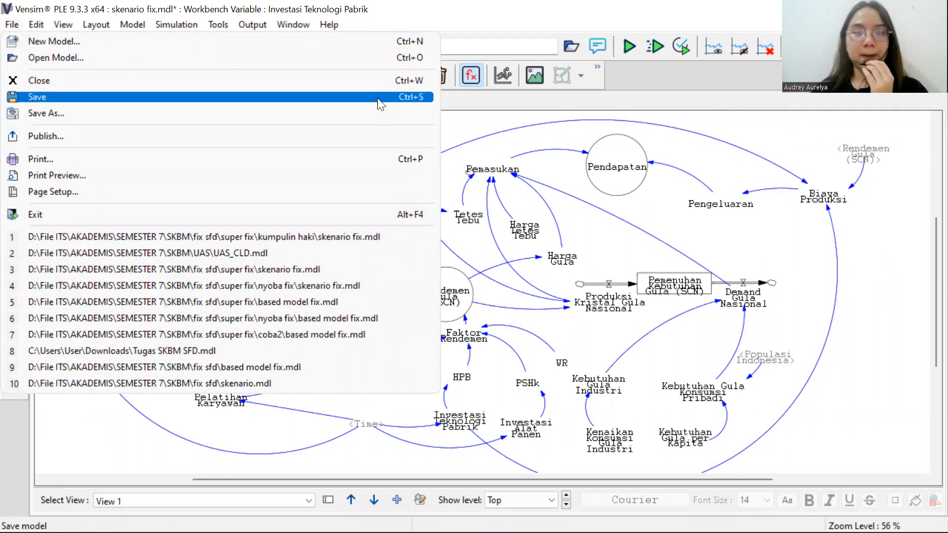
click(485, 3)
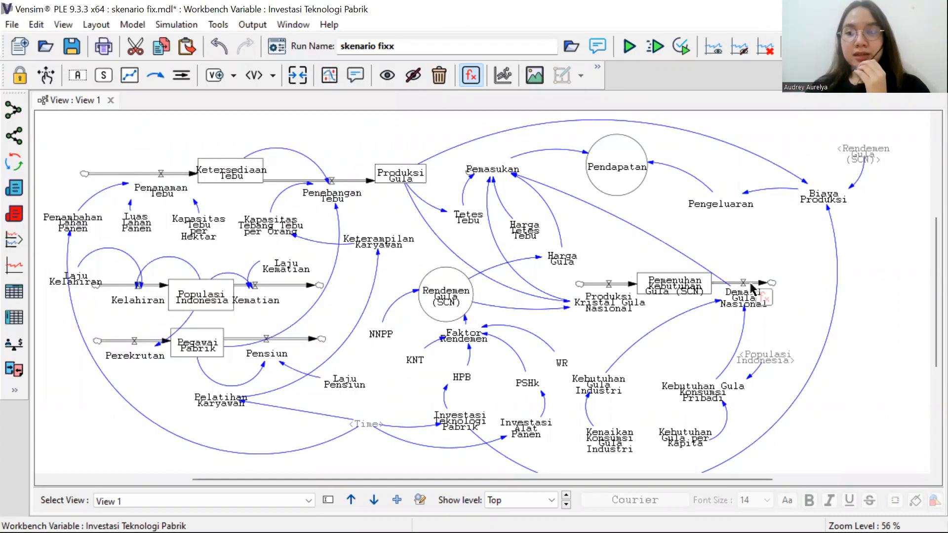